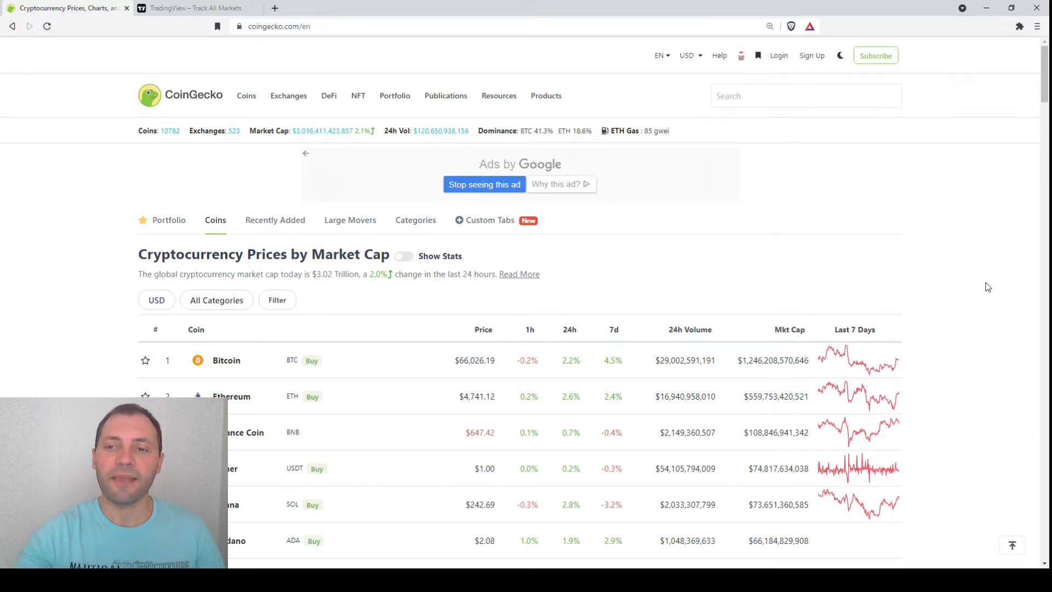
- Search for BTCUSD and open the Coinbase BTC/USD chart on the monthly timeframe
{"action": "scroll", "coordinate": [1010, 279], "scroll_direction": "down", "scroll_amount": 2}
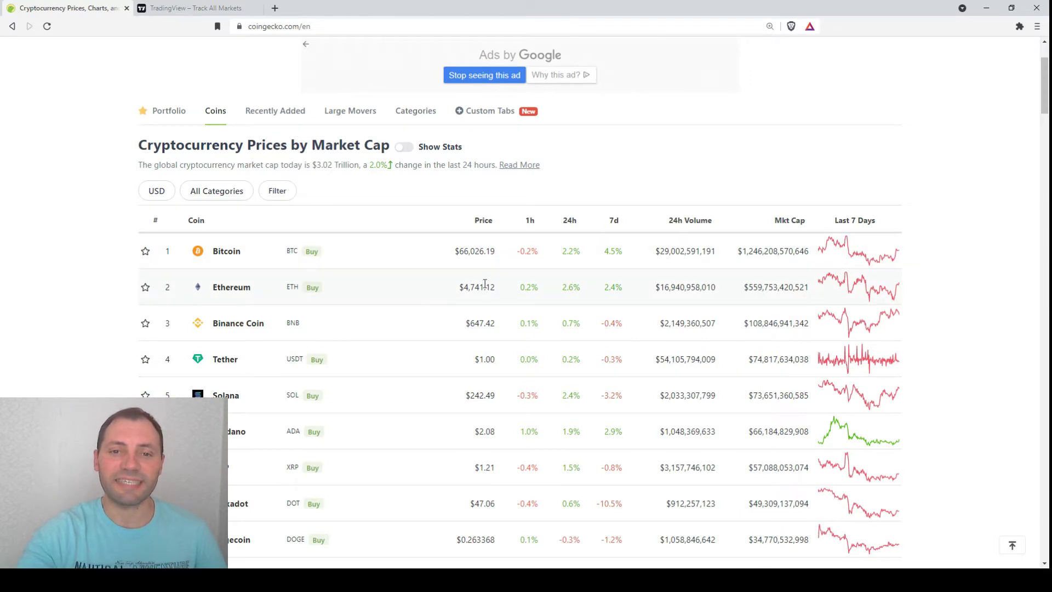
{"action": "left_click", "coordinate": [200, 6]}
{"action": "left_click", "coordinate": [237, 301]}
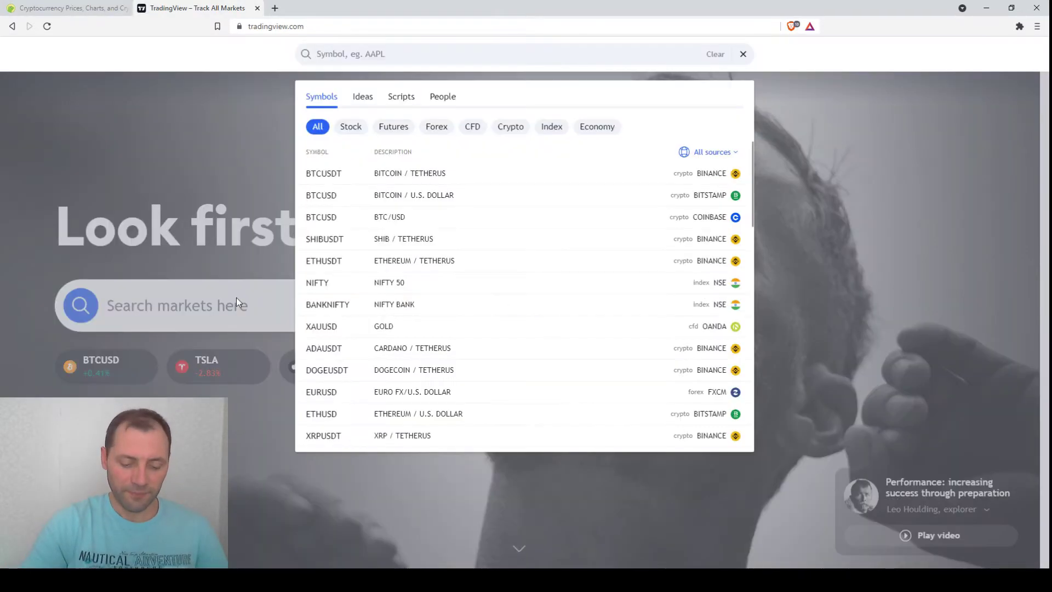
{"action": "type", "text": "BTCUSD"}
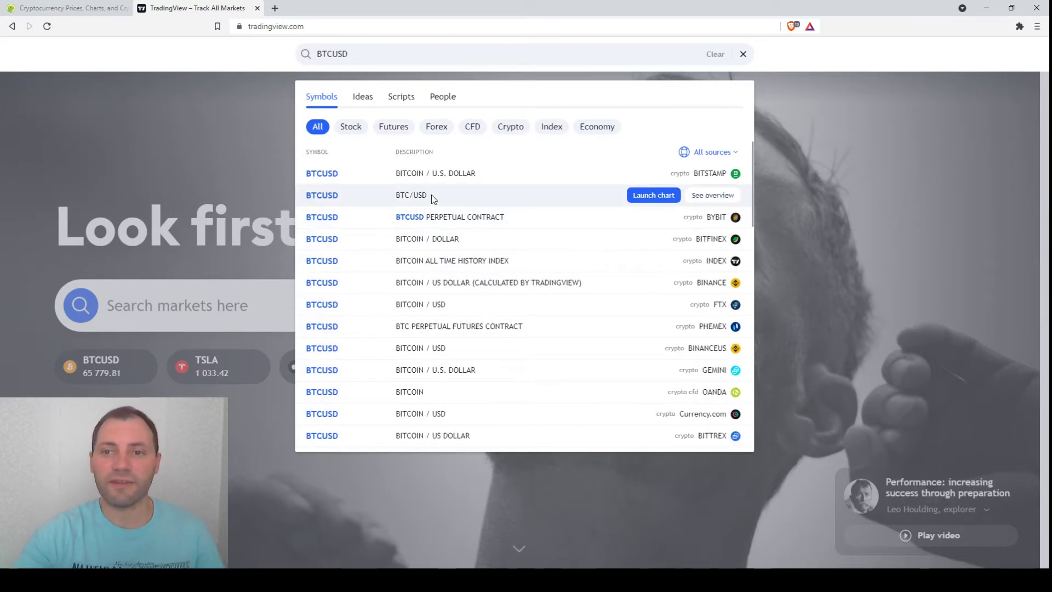
{"action": "left_click", "coordinate": [431, 196]}
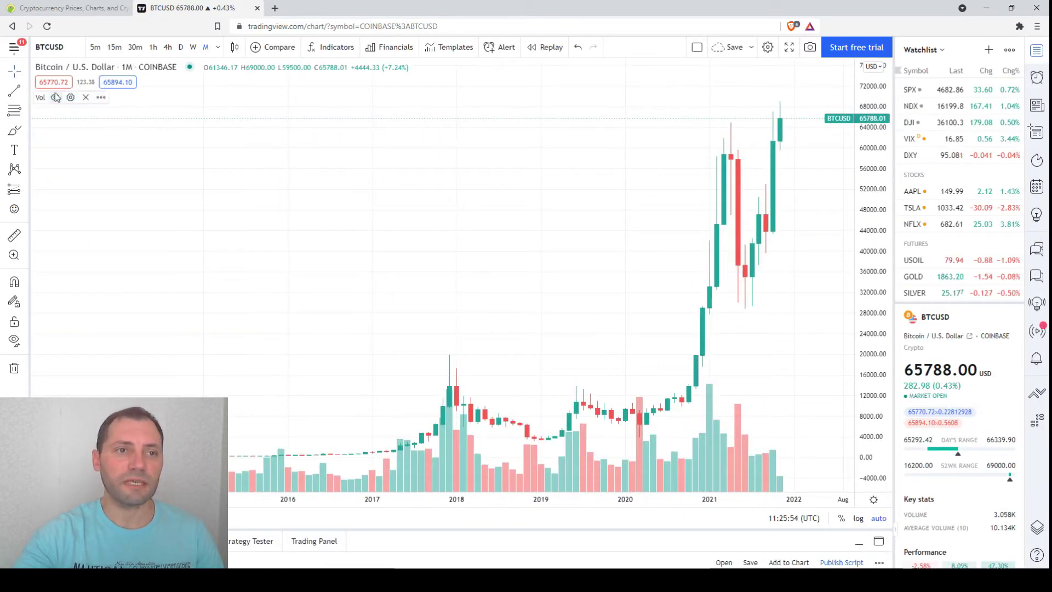
- Remove the Vol indicator and zoom the monthly chart in on 2020–2022
{"action": "left_click", "coordinate": [86, 97]}
{"action": "scroll", "coordinate": [376, 271], "scroll_direction": "up", "scroll_amount": 3}
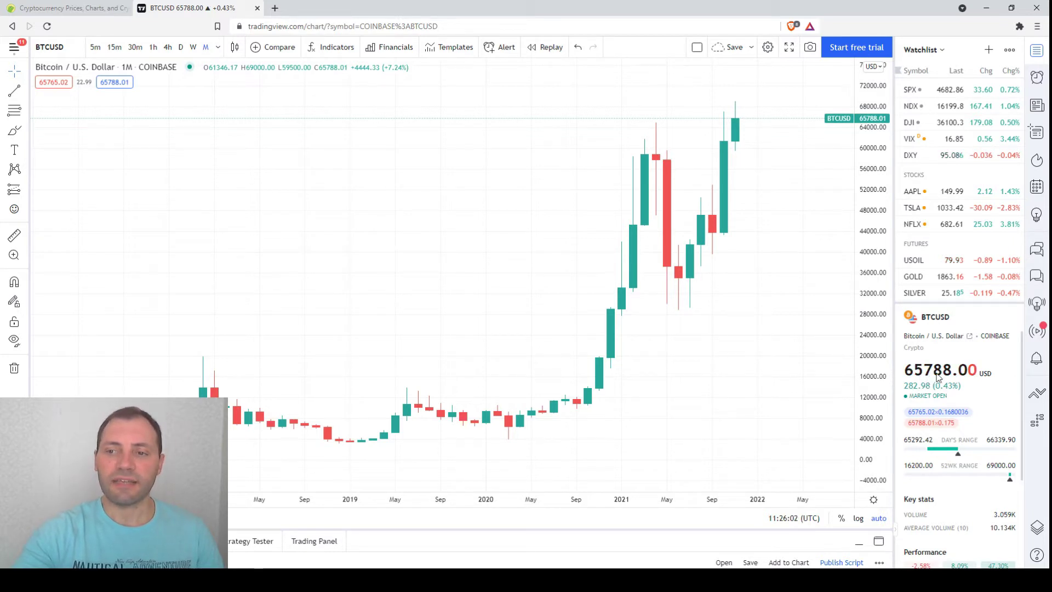
{"action": "scroll", "coordinate": [750, 380], "scroll_direction": "up", "scroll_amount": 2}
{"action": "scroll", "coordinate": [749, 380], "scroll_direction": "up", "scroll_amount": 2}
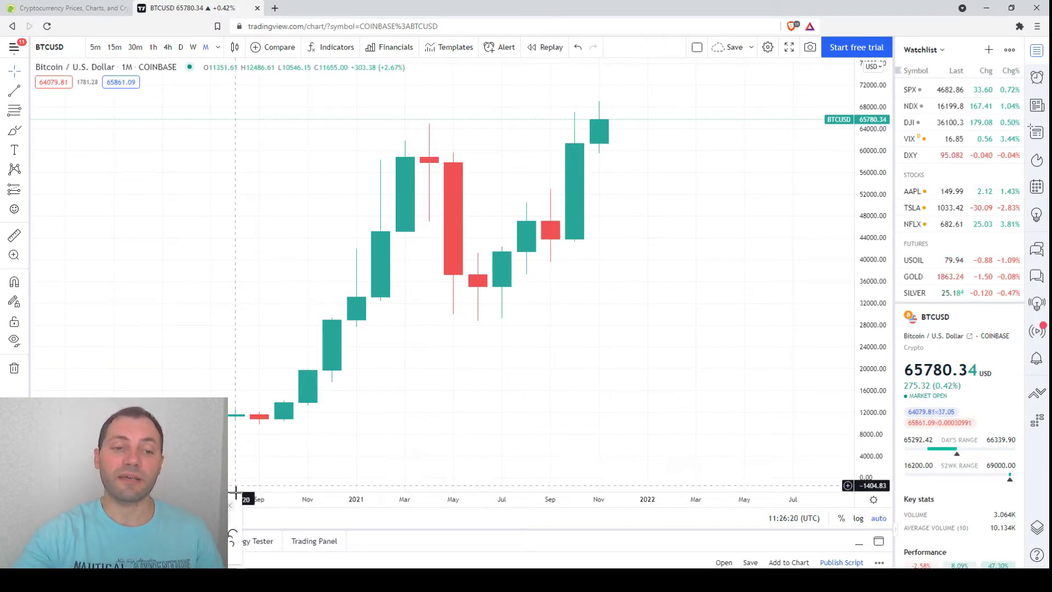
{"action": "left_click", "coordinate": [236, 47]}
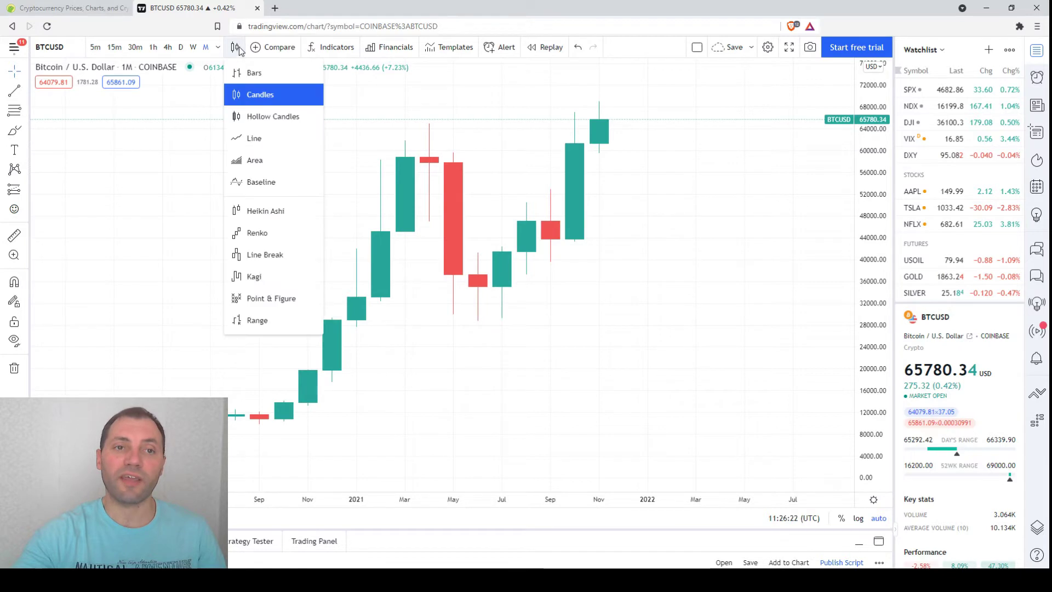
{"action": "left_click", "coordinate": [285, 140]}
{"action": "scroll", "coordinate": [590, 265], "scroll_direction": "down", "scroll_amount": 5}
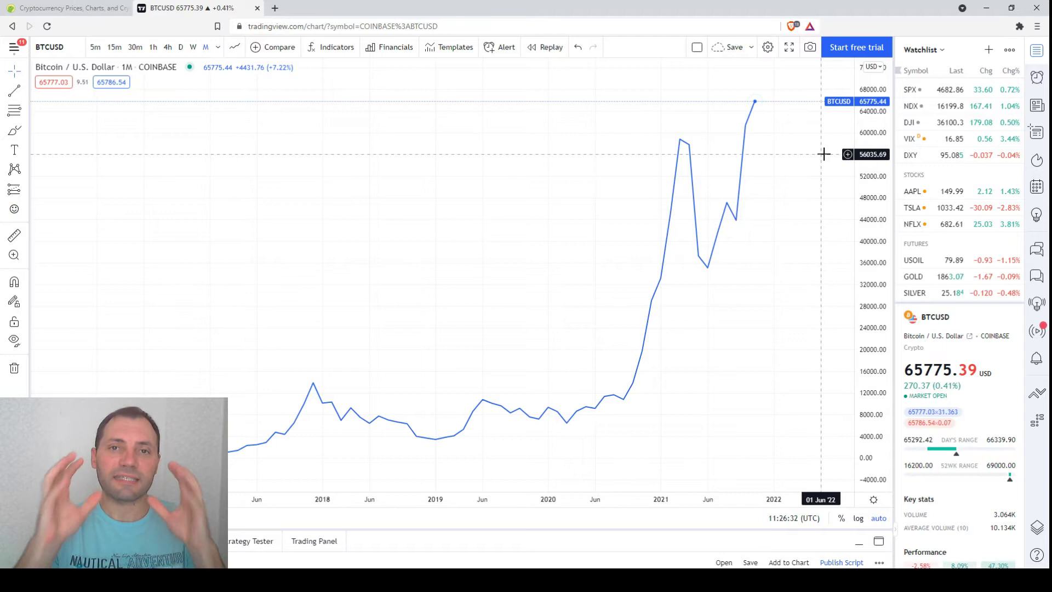
{"action": "scroll", "coordinate": [665, 312], "scroll_direction": "down", "scroll_amount": 3}
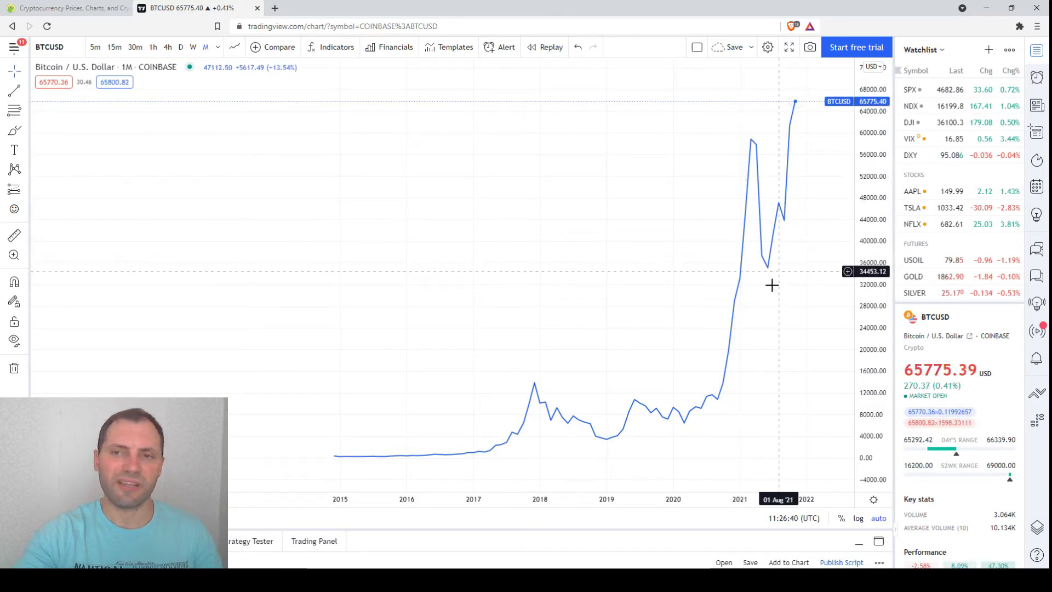
{"action": "scroll", "coordinate": [762, 301], "scroll_direction": "up", "scroll_amount": 3}
{"action": "left_click", "coordinate": [235, 48]}
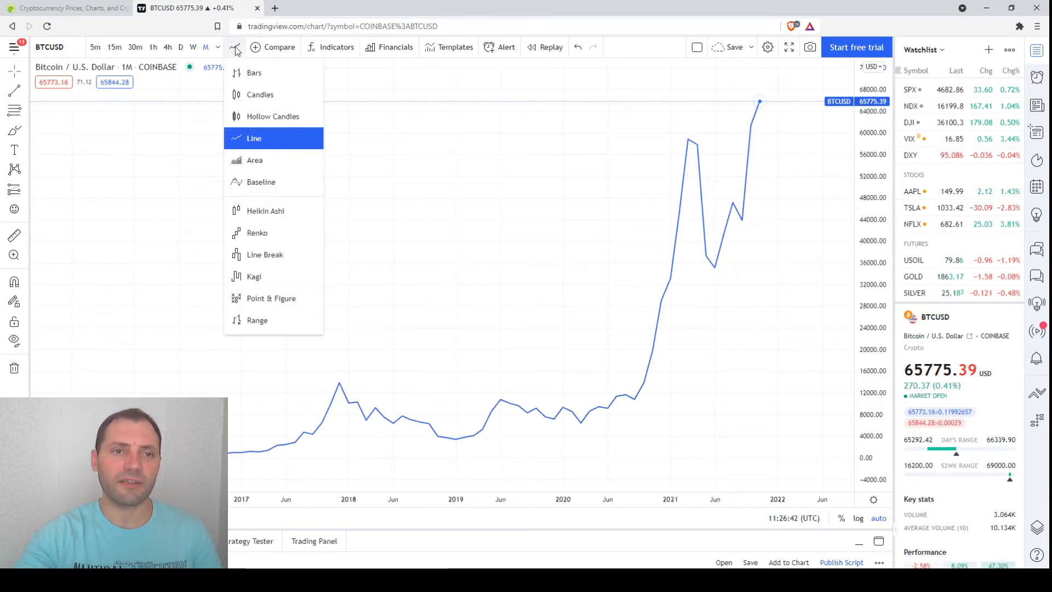
{"action": "left_click", "coordinate": [258, 95]}
{"action": "scroll", "coordinate": [615, 285], "scroll_direction": "up", "scroll_amount": 5}
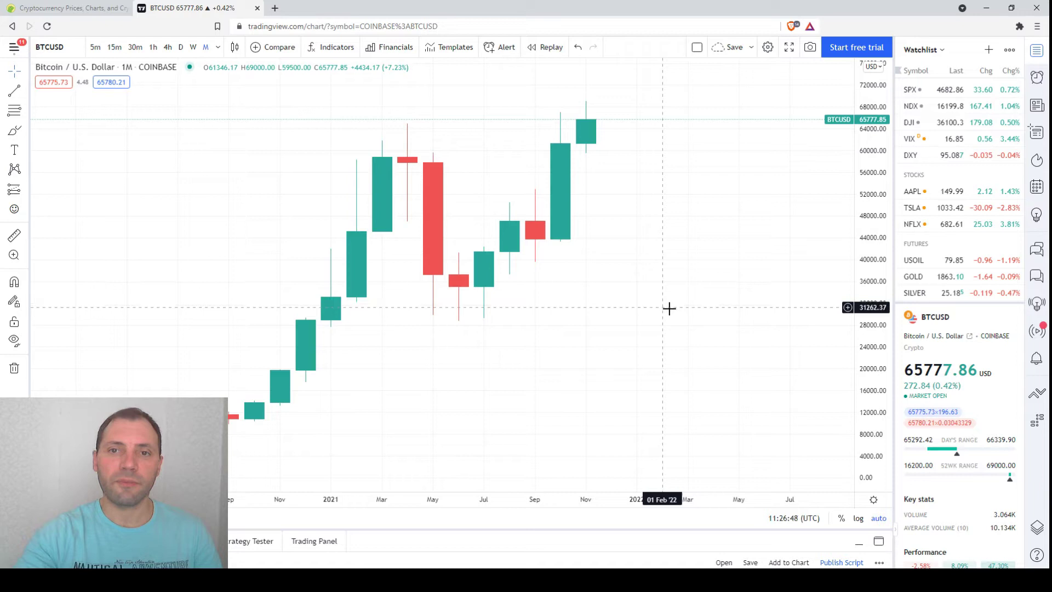
{"action": "scroll", "coordinate": [669, 310], "scroll_direction": "up", "scroll_amount": 1}
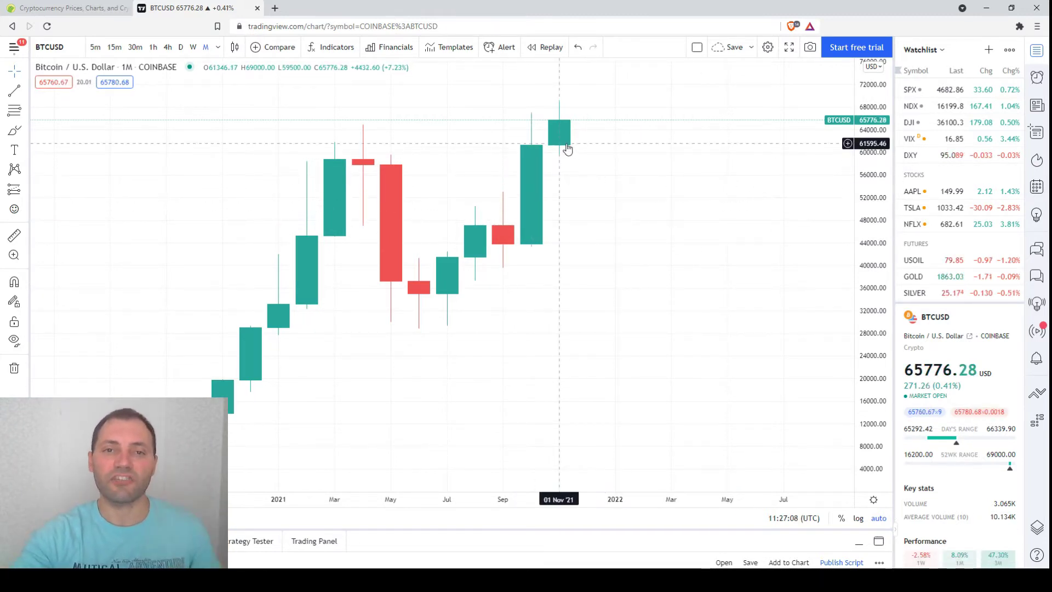
{"action": "scroll", "coordinate": [680, 220], "scroll_direction": "down", "scroll_amount": 1}
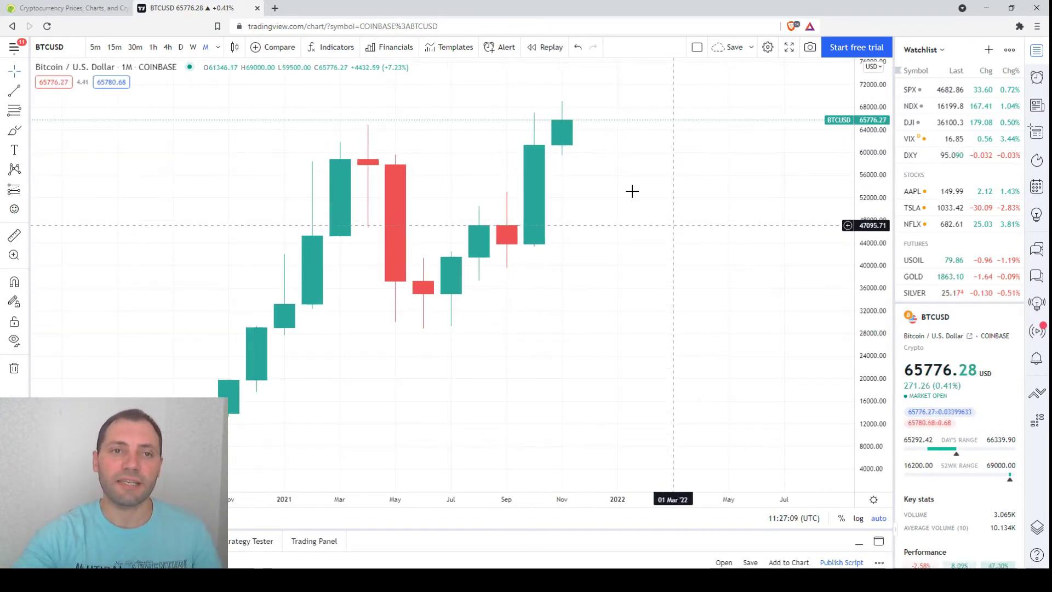
- Switch to 1W candles and zoom in on June 2021 through 2022
{"action": "left_click", "coordinate": [195, 47]}
{"action": "scroll", "coordinate": [265, 200], "scroll_direction": "up", "scroll_amount": 2}
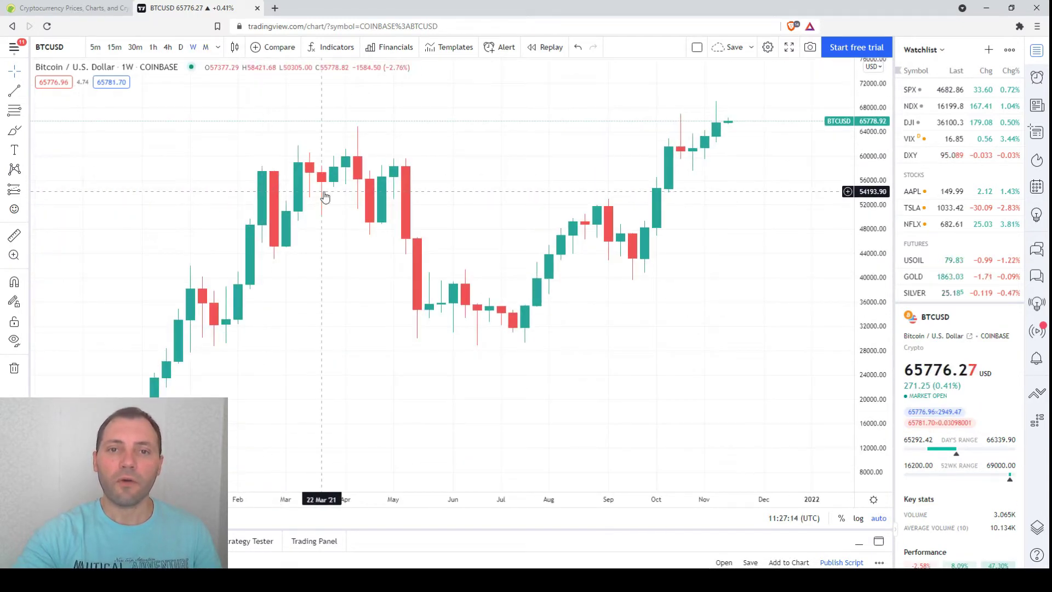
{"action": "scroll", "coordinate": [394, 397], "scroll_direction": "down", "scroll_amount": 2}
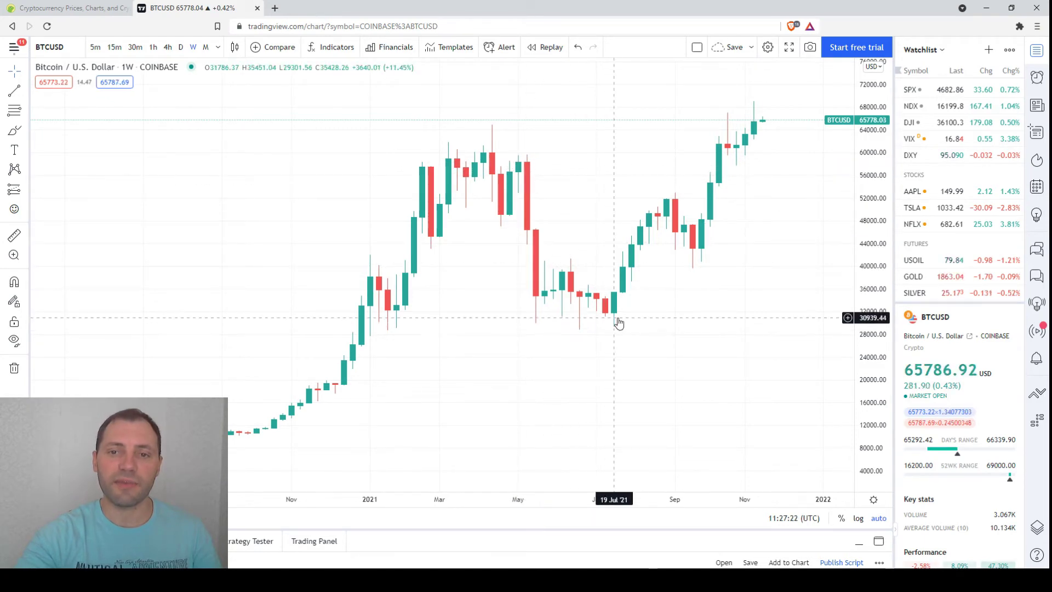
{"action": "scroll", "coordinate": [613, 310], "scroll_direction": "up", "scroll_amount": 2}
{"action": "scroll", "coordinate": [533, 324], "scroll_direction": "up", "scroll_amount": 3}
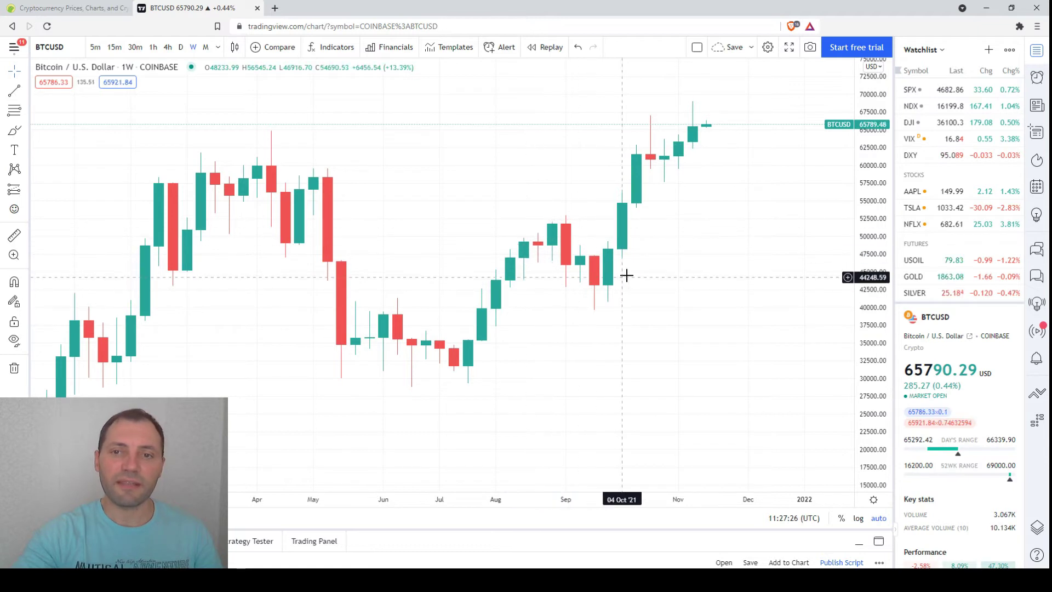
{"action": "scroll", "coordinate": [630, 291], "scroll_direction": "up", "scroll_amount": 2}
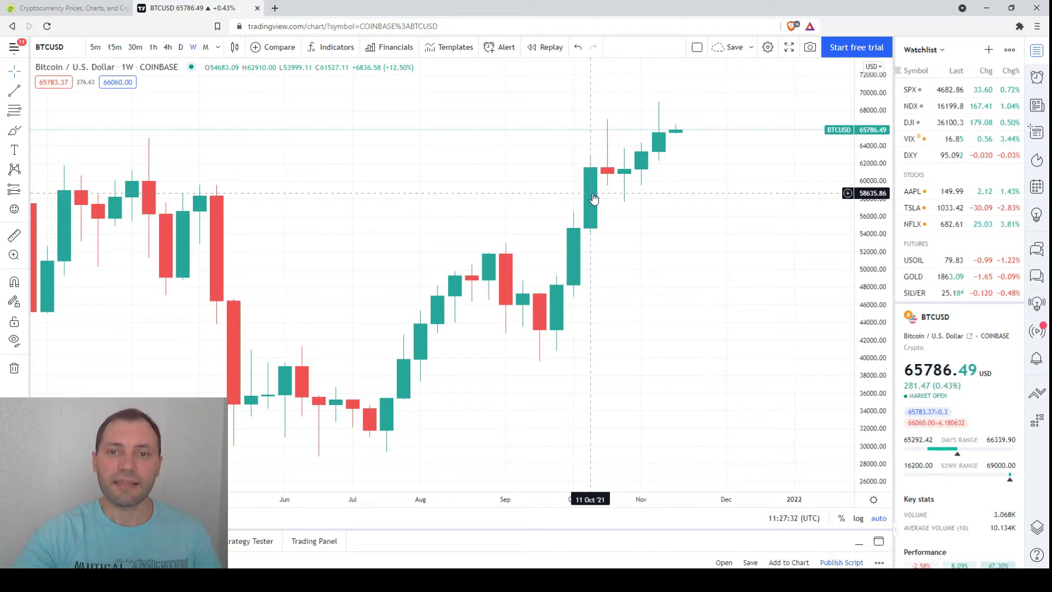
- Draw a rectangle around the October–November weekly candles
{"action": "left_click", "coordinate": [25, 112]}
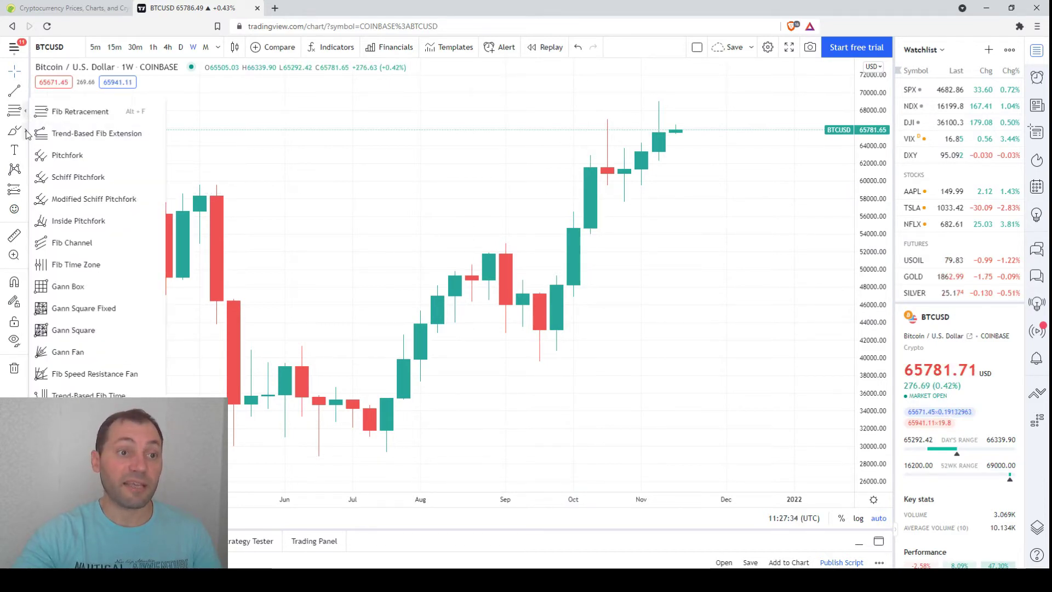
{"action": "left_click", "coordinate": [26, 132]}
{"action": "left_click", "coordinate": [65, 175]}
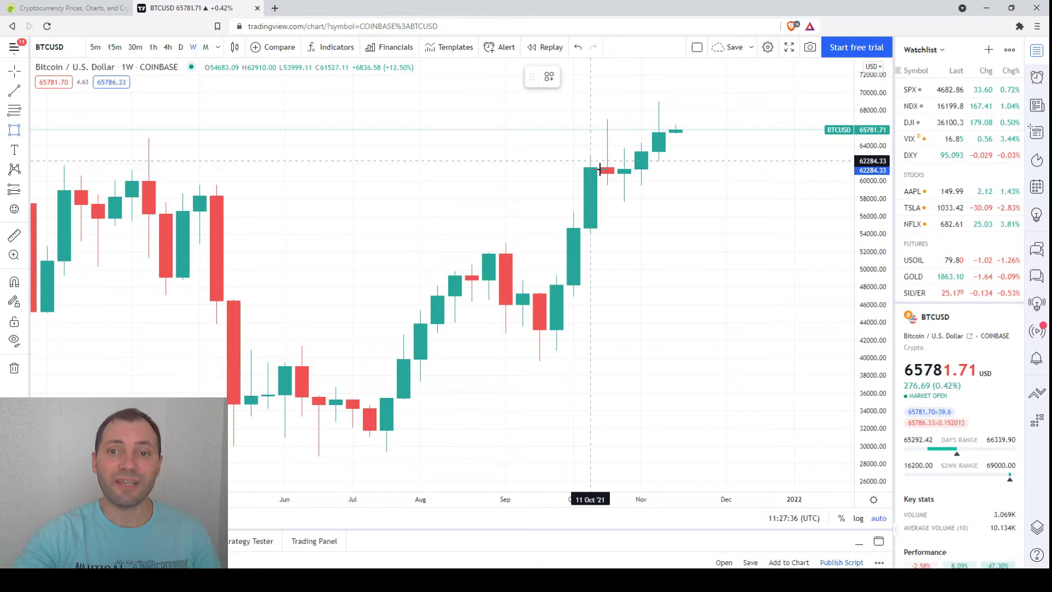
{"action": "left_click_drag", "start_coordinate": [600, 170], "coordinate": [672, 184]}
- Reshape the yellow rectangle narrower and taller, then delete it
{"action": "scroll", "coordinate": [585, 191], "scroll_direction": "up", "scroll_amount": 1}
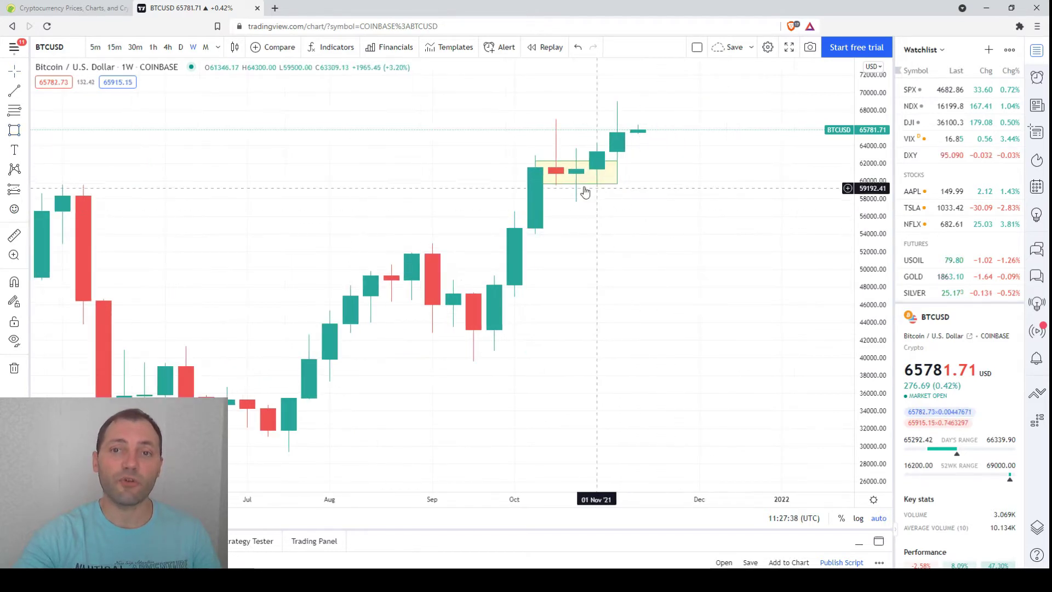
{"action": "scroll", "coordinate": [637, 245], "scroll_direction": "up", "scroll_amount": 1}
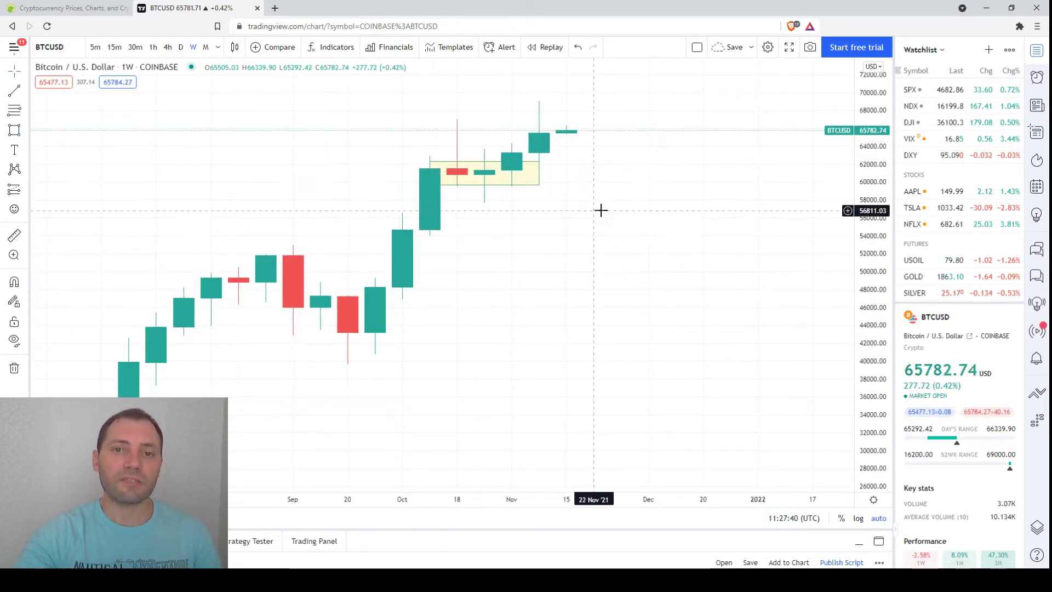
{"action": "left_click", "coordinate": [534, 186]}
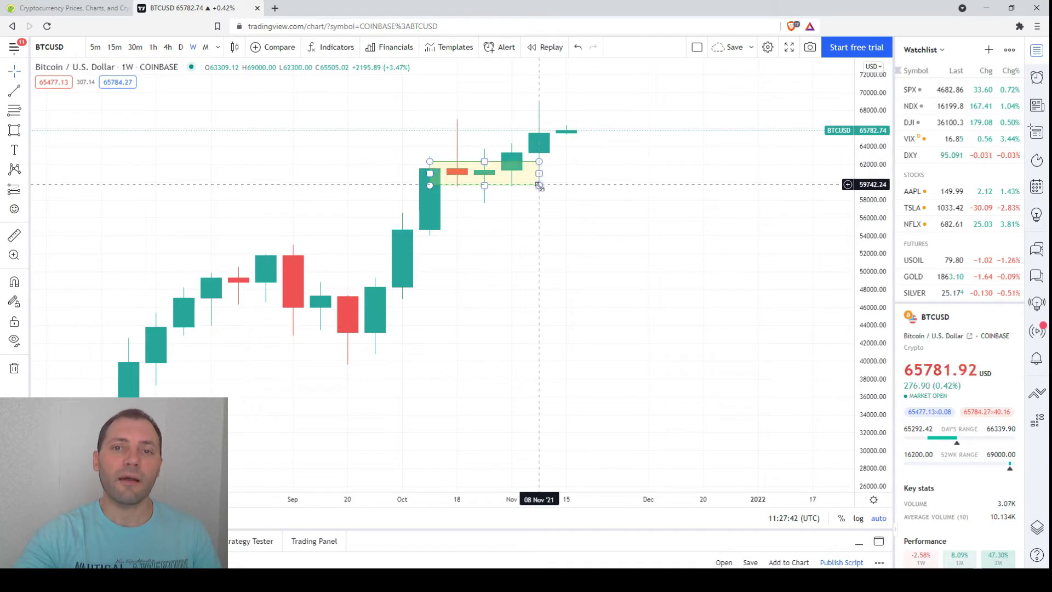
{"action": "mouse_move", "coordinate": [532, 189]}
{"action": "left_mouse_down"}
{"action": "mouse_move", "coordinate": [486, 192]}
{"action": "mouse_move", "coordinate": [484, 216]}
{"action": "left_mouse_up"}
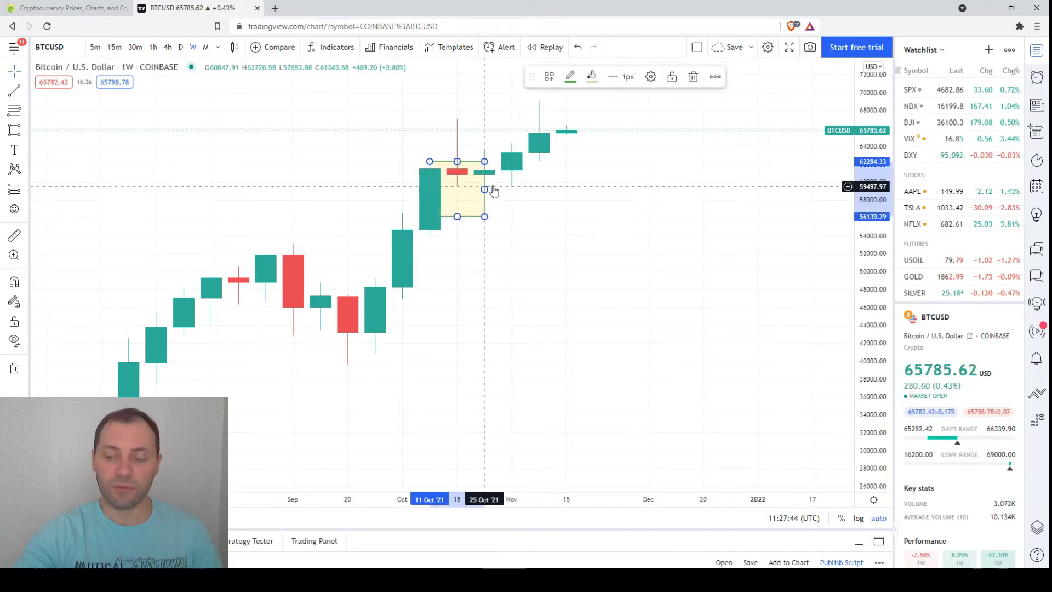
{"action": "key", "text": "Delete"}
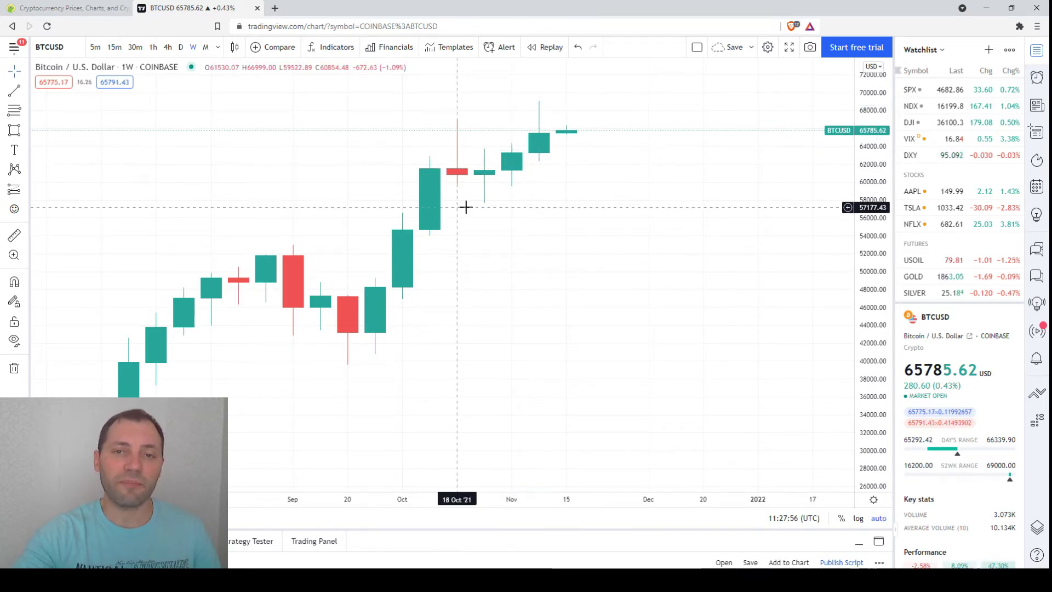
{"action": "scroll", "coordinate": [581, 167], "scroll_direction": "down", "scroll_amount": 2}
{"action": "scroll", "coordinate": [629, 165], "scroll_direction": "down", "scroll_amount": 2}
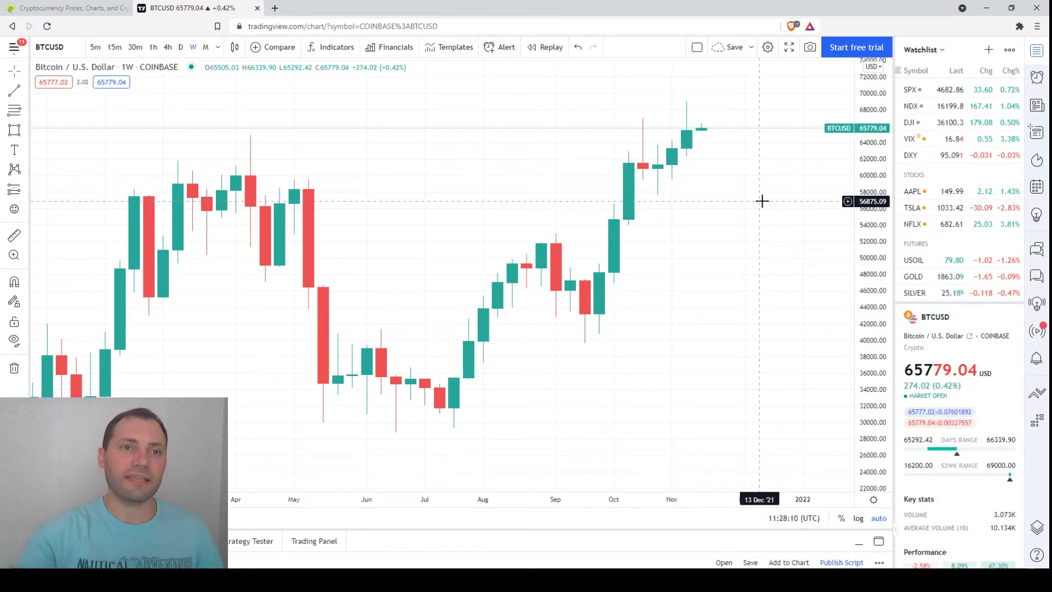
- On daily candles, draw wave lines: July low to September high, the down-leg, and a parallel rise
{"action": "left_click", "coordinate": [180, 47]}
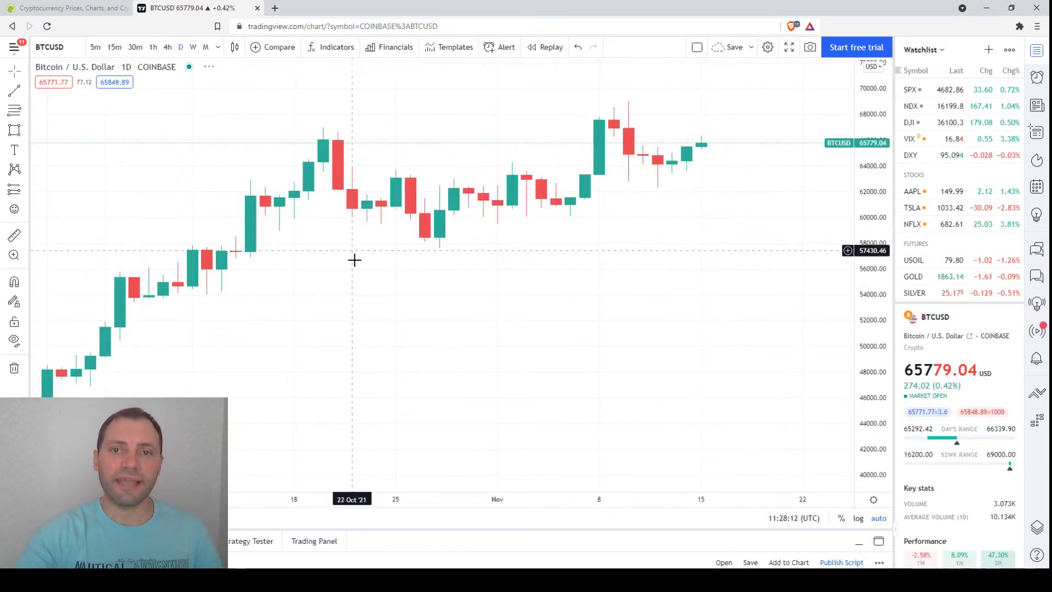
{"action": "scroll", "coordinate": [378, 248], "scroll_direction": "down", "scroll_amount": 5}
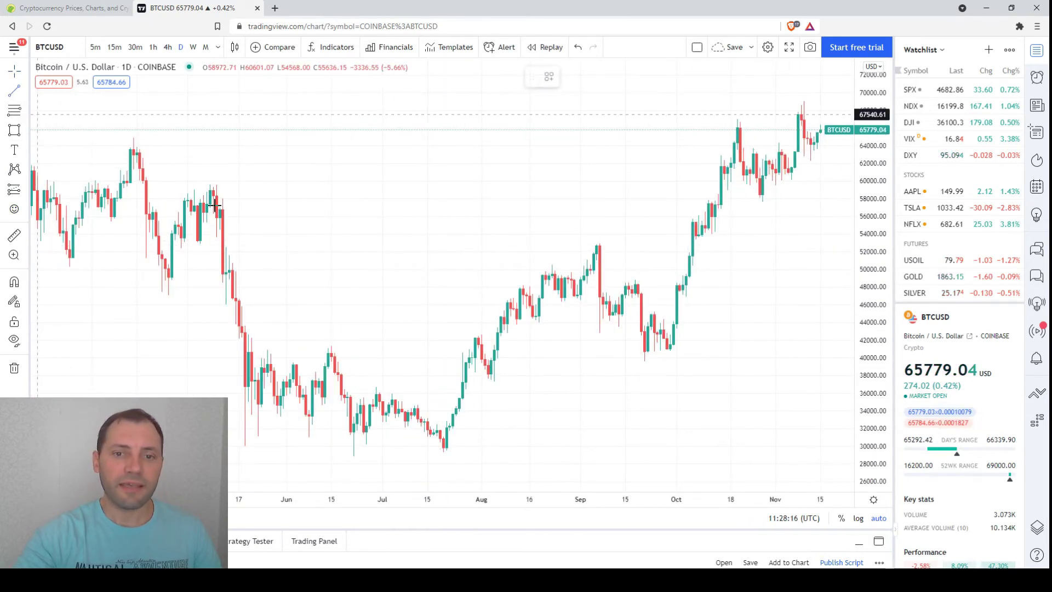
{"action": "mouse_move", "coordinate": [444, 448]}
{"action": "left_mouse_down"}
{"action": "mouse_move", "coordinate": [599, 238]}
{"action": "mouse_move", "coordinate": [675, 346]}
{"action": "left_mouse_up"}
{"action": "left_click", "coordinate": [14, 90]}
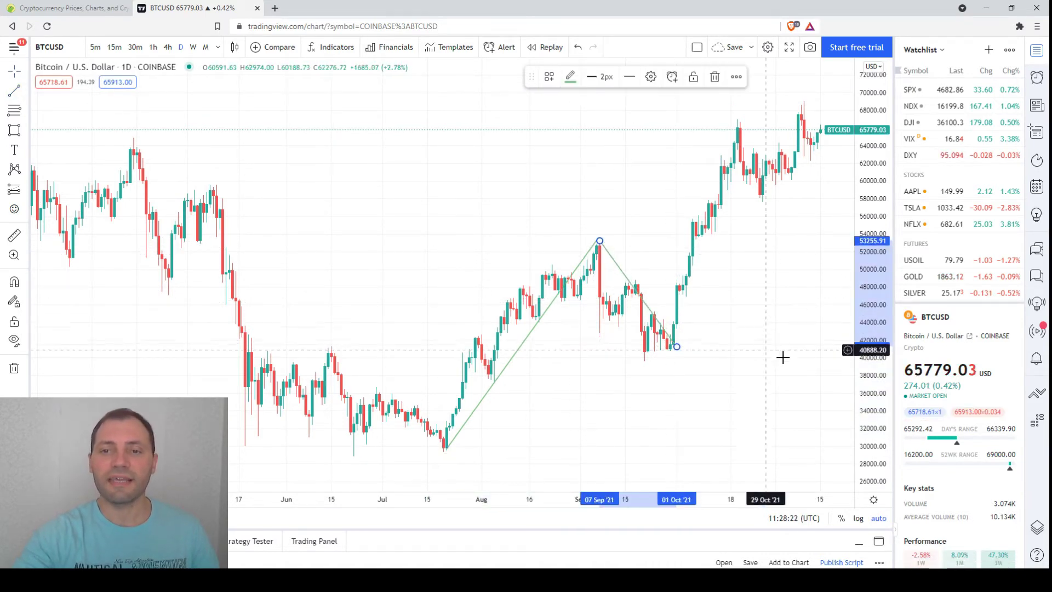
{"action": "left_click_drag", "start_coordinate": [745, 367], "coordinate": [612, 378]}
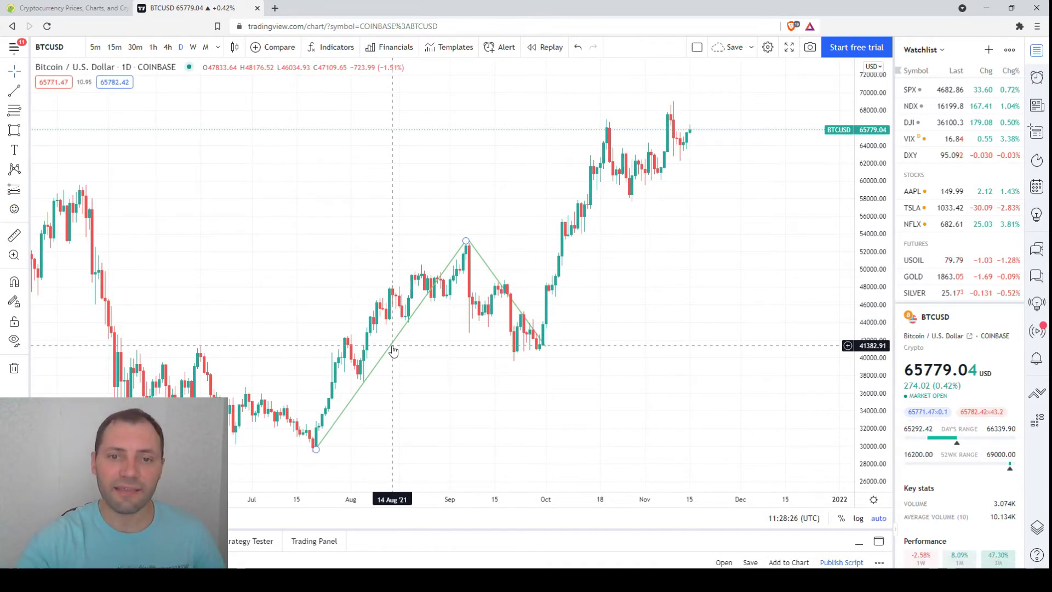
{"action": "left_click_drag", "start_coordinate": [393, 351], "coordinate": [628, 239]}
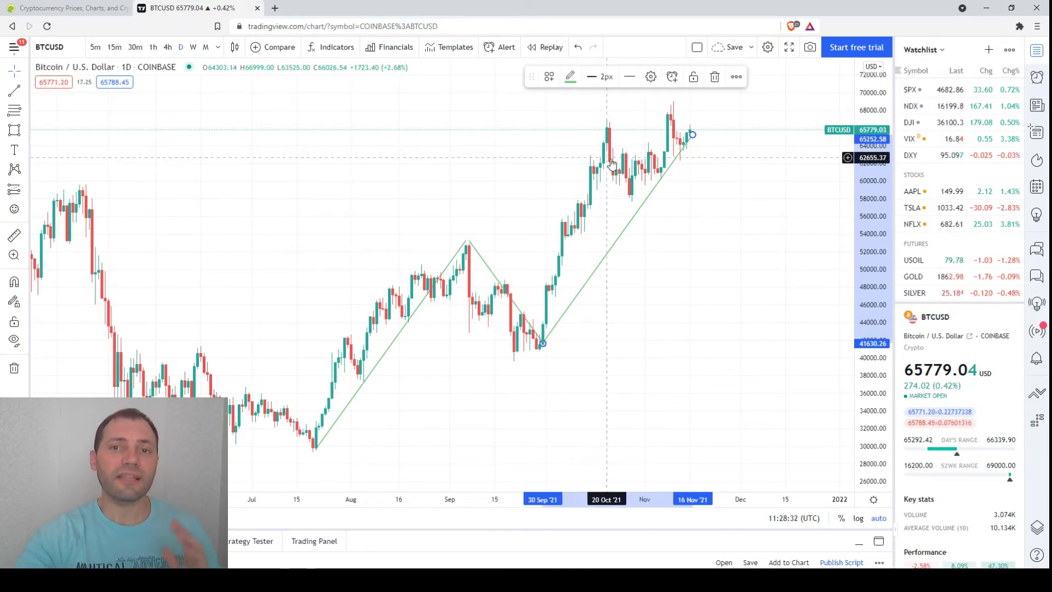
{"action": "left_click", "coordinate": [667, 148]}
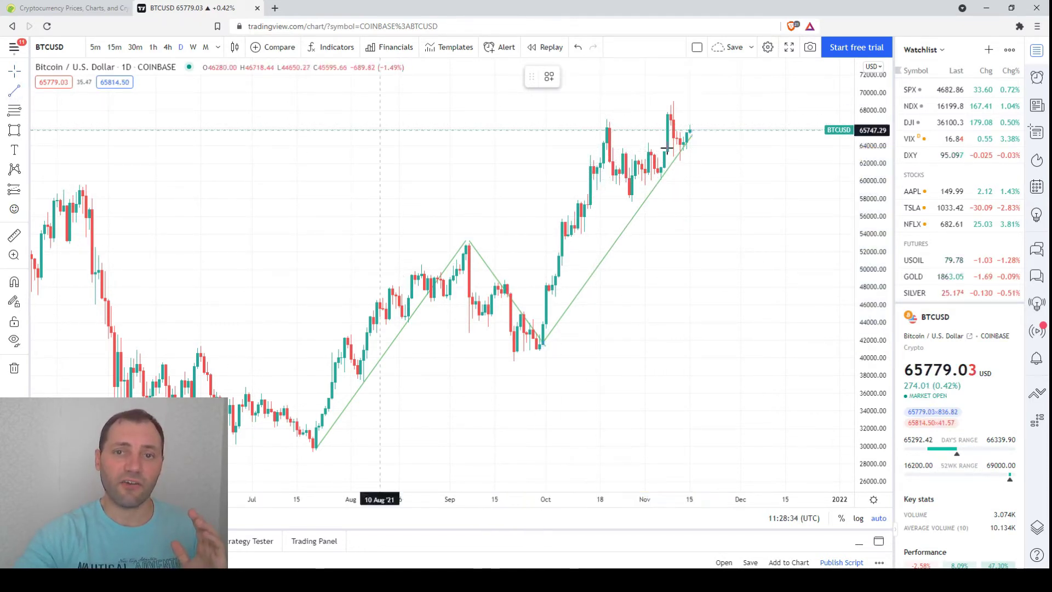
- Box the October–November consolidation with a yellow flag rectangle
{"action": "left_click", "coordinate": [14, 130]}
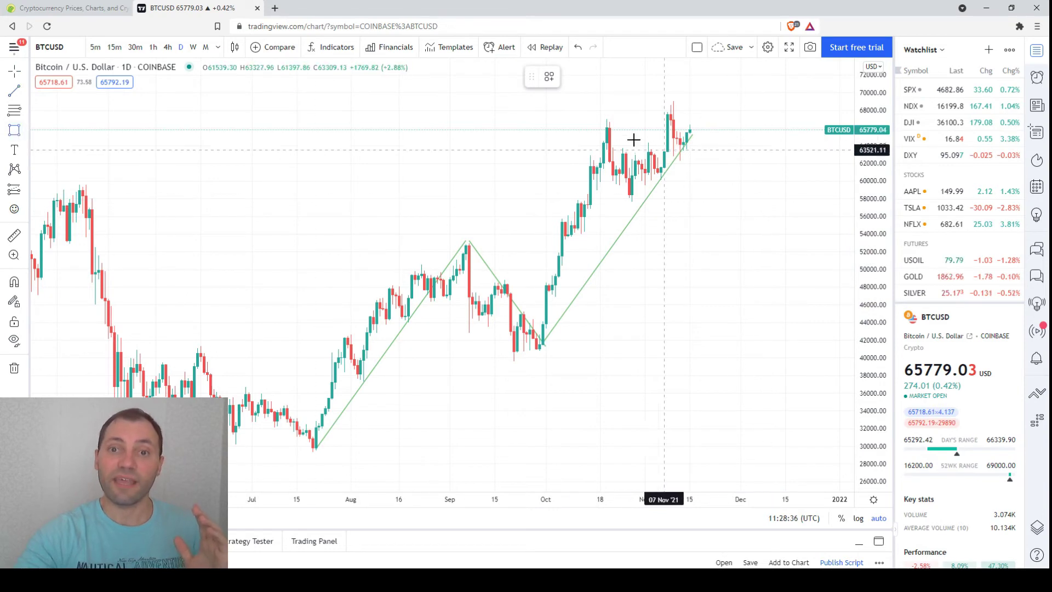
{"action": "left_click_drag", "start_coordinate": [590, 127], "coordinate": [741, 183]}
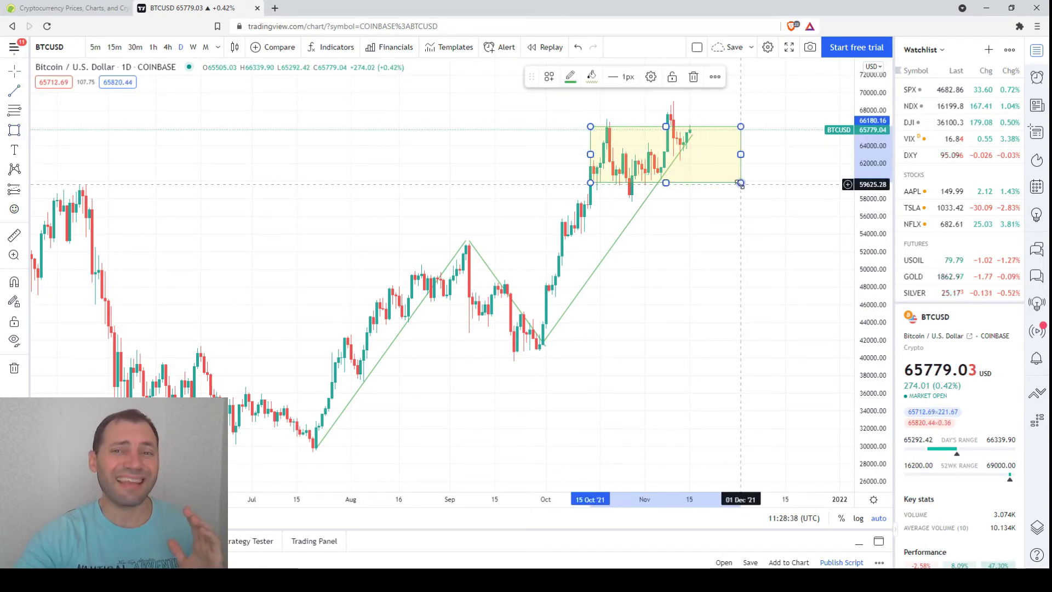
{"action": "double_click", "coordinate": [741, 183]}
{"action": "scroll", "coordinate": [751, 263], "scroll_direction": "down", "scroll_amount": 3}
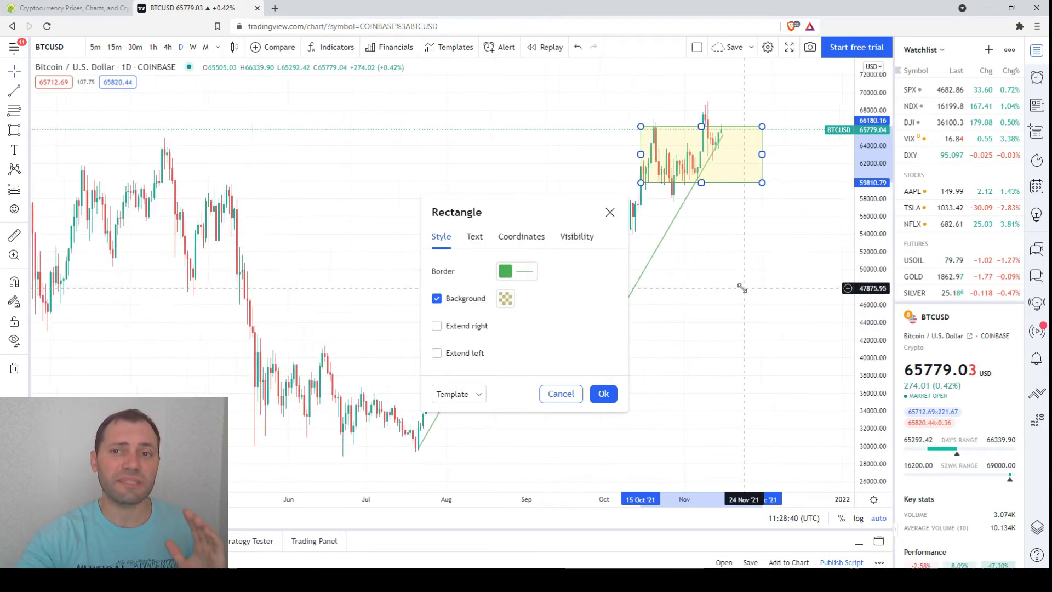
{"action": "right_click", "coordinate": [754, 250]}
- Extend the lower rising trend line upward as a projected target above 85,000
{"action": "left_click_drag", "start_coordinate": [728, 265], "coordinate": [664, 308]}
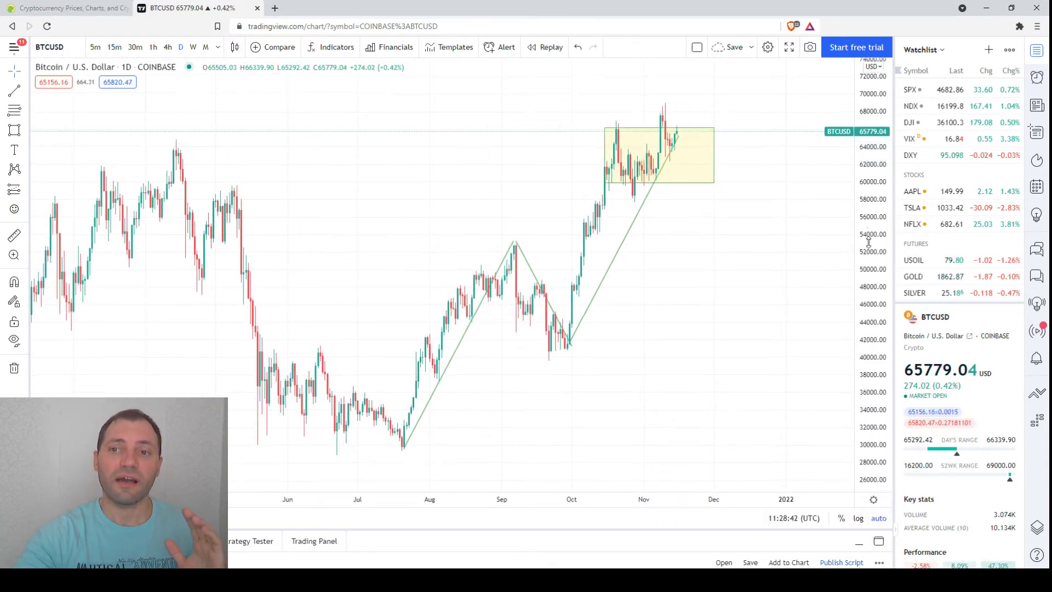
{"action": "left_click_drag", "start_coordinate": [647, 357], "coordinate": [550, 386]}
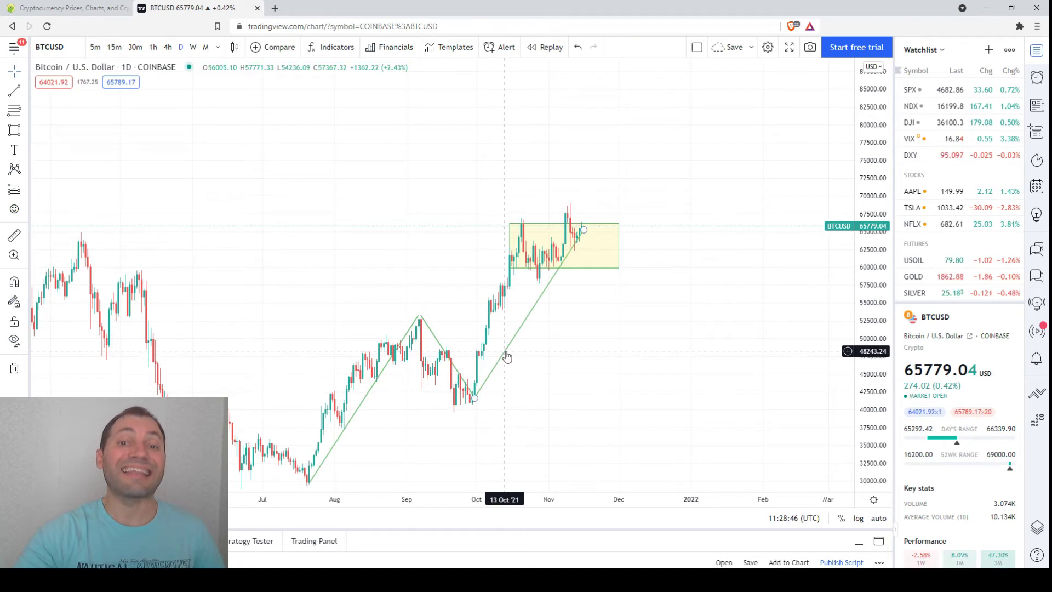
{"action": "left_click", "coordinate": [507, 356]}
{"action": "left_click_drag", "start_coordinate": [583, 230], "coordinate": [640, 201]}
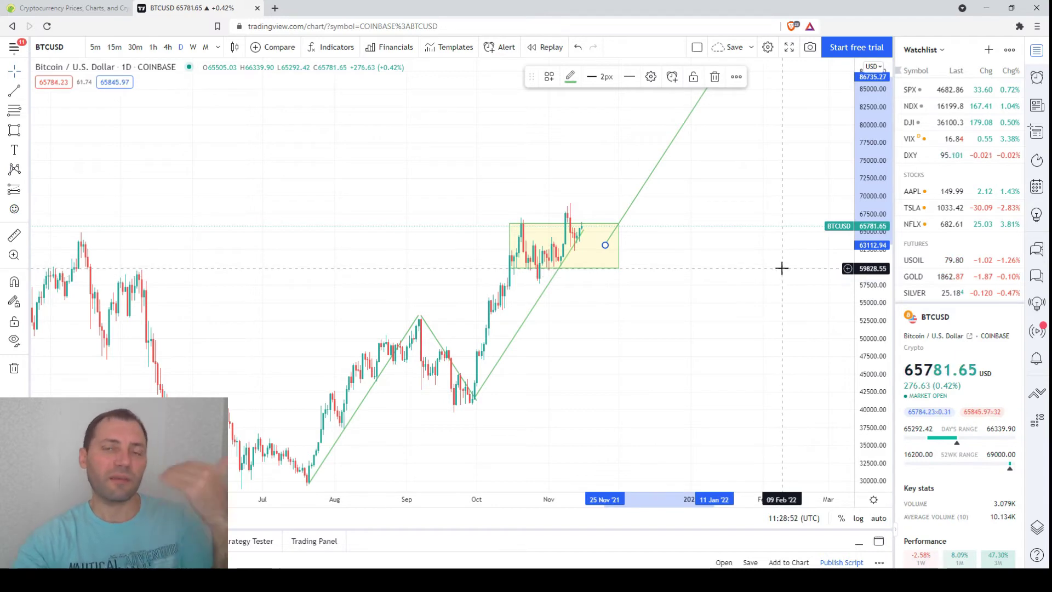
{"action": "scroll", "coordinate": [664, 252], "scroll_direction": "down", "scroll_amount": 2}
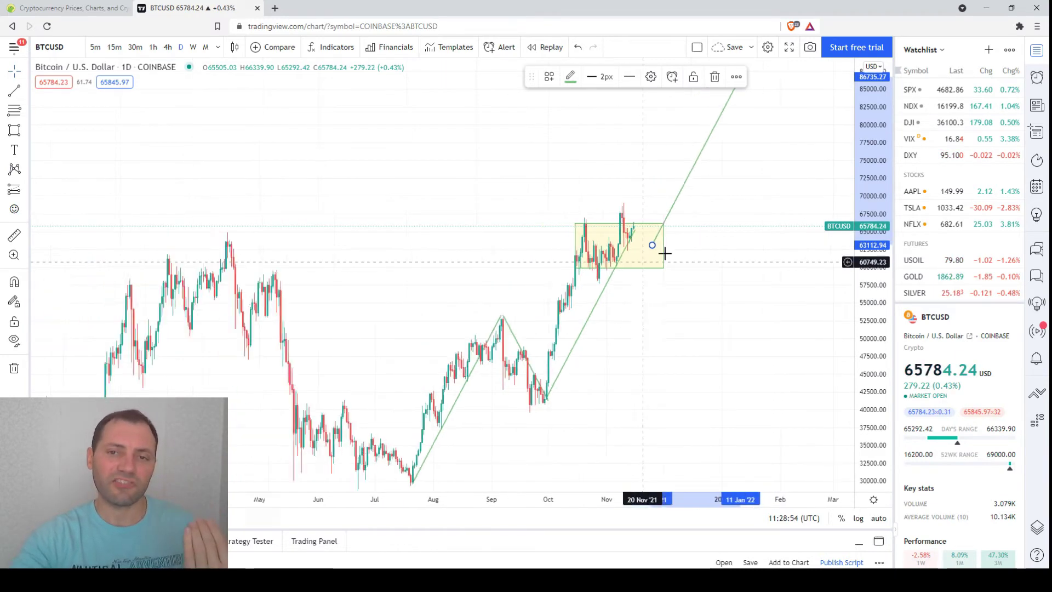
{"action": "scroll", "coordinate": [665, 253], "scroll_direction": "down", "scroll_amount": 1}
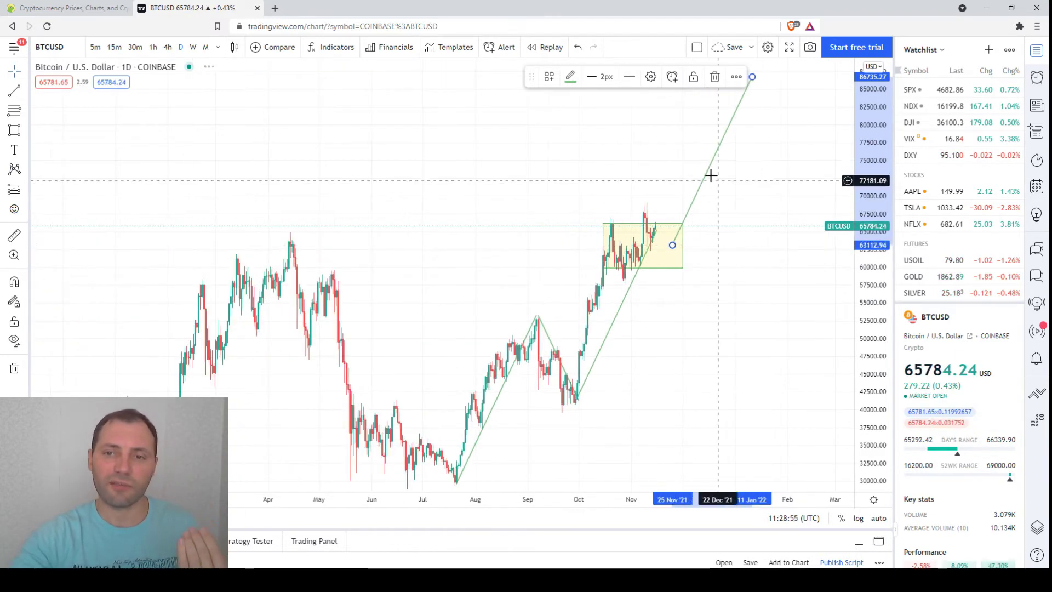
{"action": "left_click", "coordinate": [617, 320]}
- Delete all trend lines, zigzag segments and the yellow flag box, then reset the price scale
{"action": "key", "text": "Delete"}
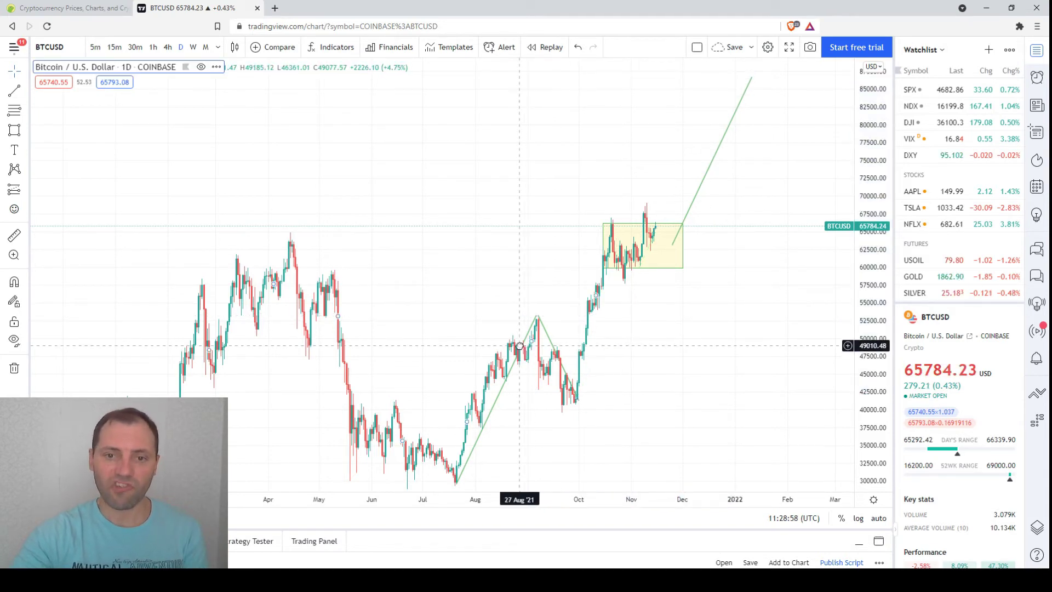
{"action": "left_click", "coordinate": [555, 346]}
{"action": "key", "text": "Delete"}
{"action": "left_click", "coordinate": [682, 226]}
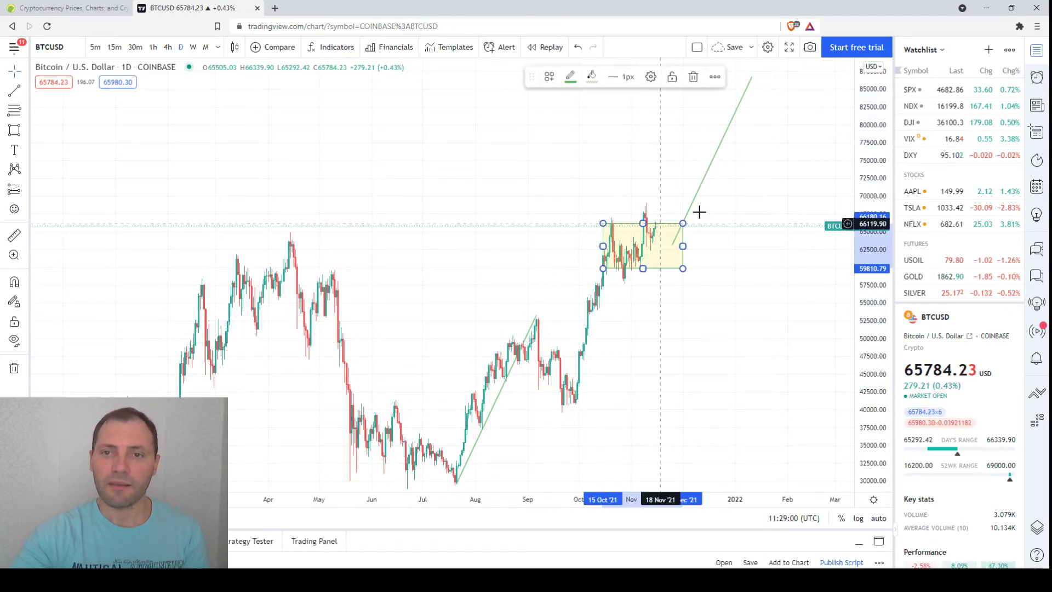
{"action": "key", "text": "Delete"}
{"action": "left_click", "coordinate": [699, 201]}
{"action": "key", "text": "Delete"}
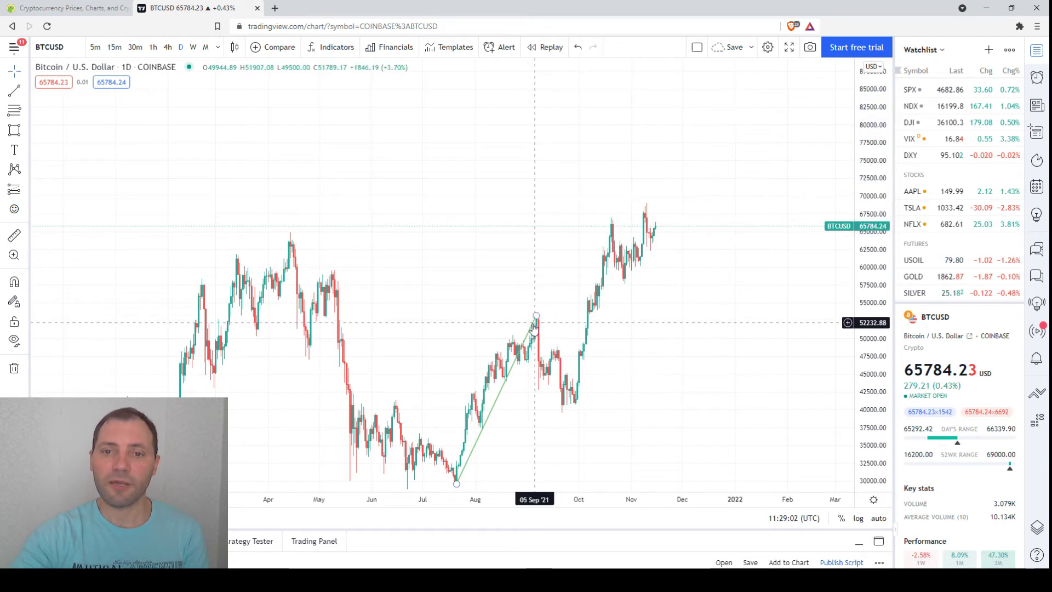
{"action": "left_click", "coordinate": [518, 356]}
{"action": "key", "text": "Delete"}
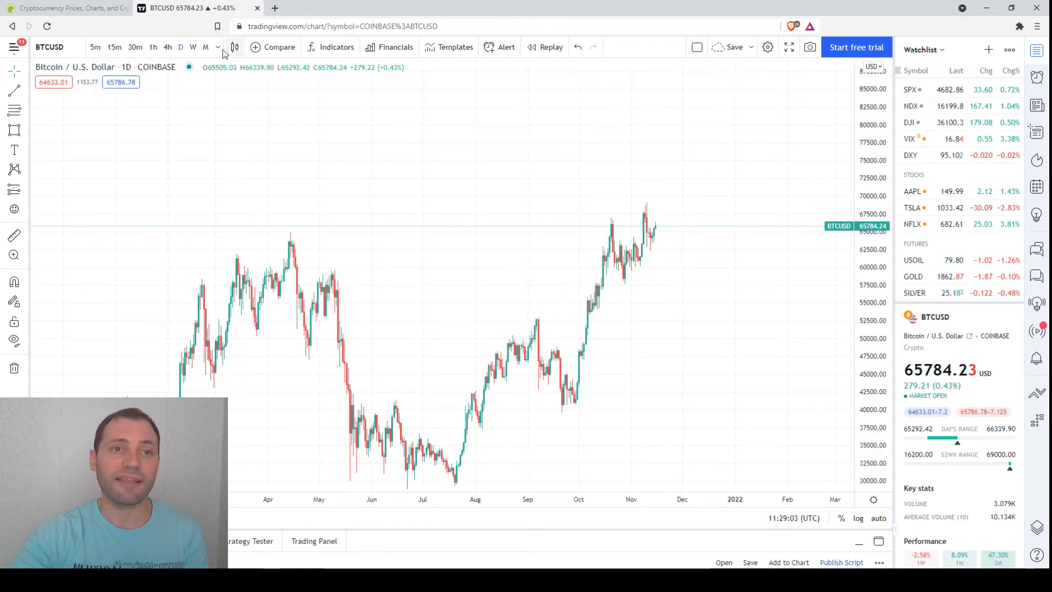
{"action": "double_click", "coordinate": [872, 181]}
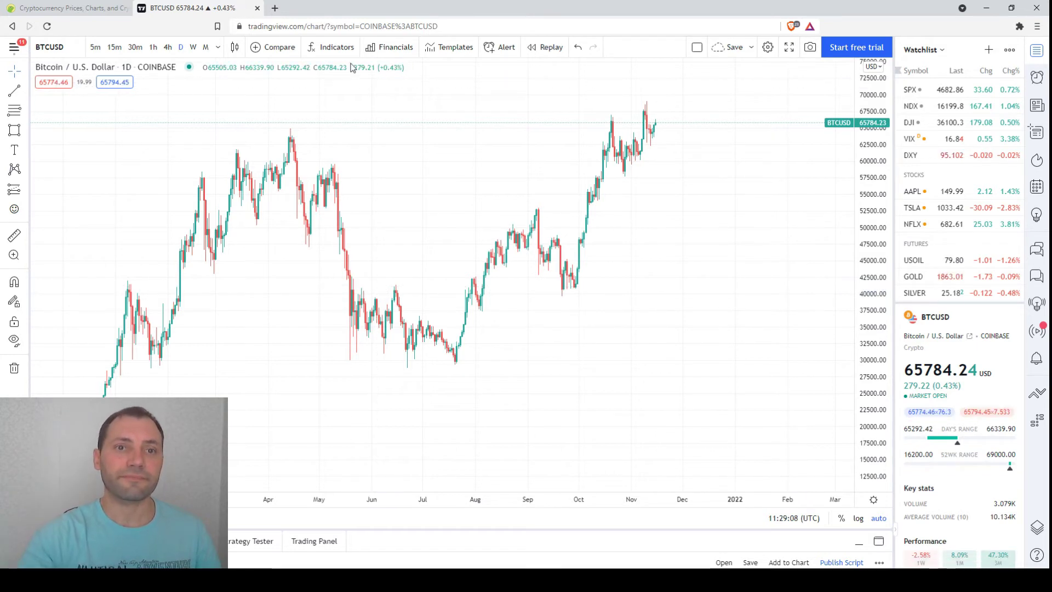
- Add three Moving Average indicators from an indicator search for 'Movin', dismissing the upgrade prompt
{"action": "left_click", "coordinate": [331, 47]}
{"action": "type", "text": "Moving"}
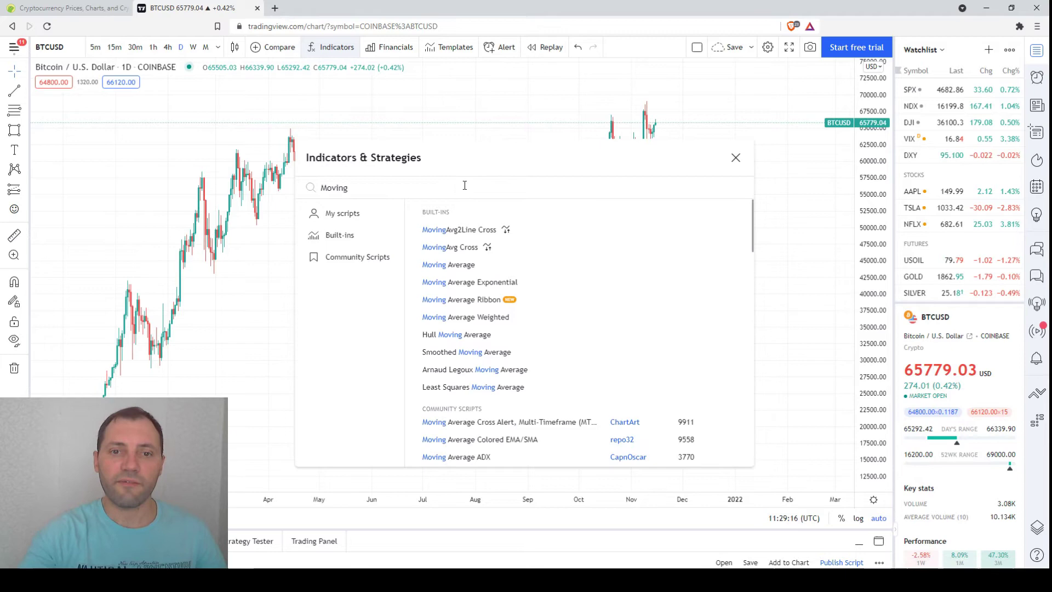
{"action": "left_click", "coordinate": [470, 268]}
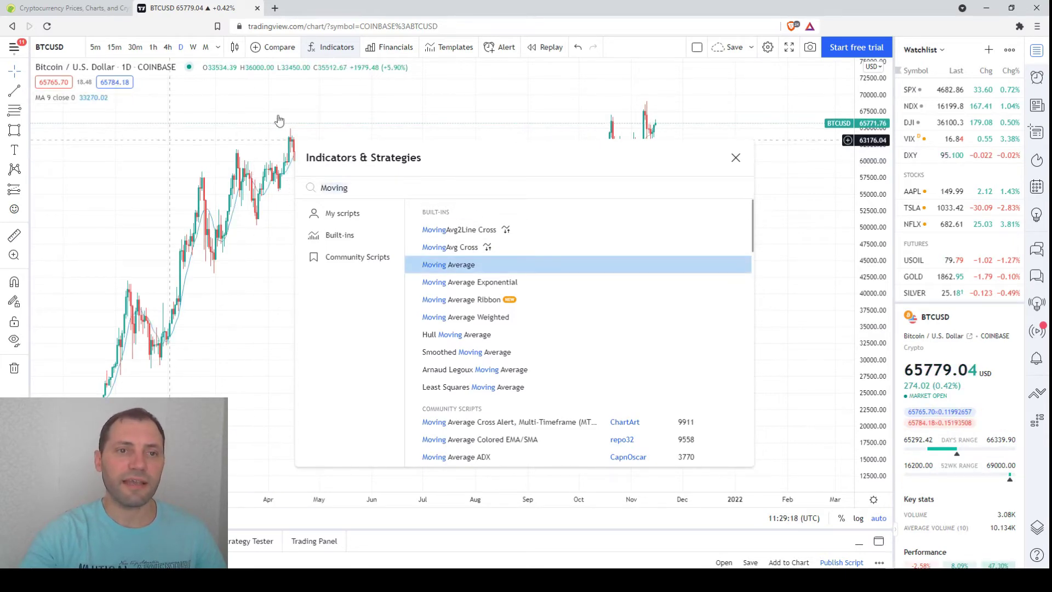
{"action": "double_click", "coordinate": [475, 265]}
{"action": "left_click", "coordinate": [475, 265]}
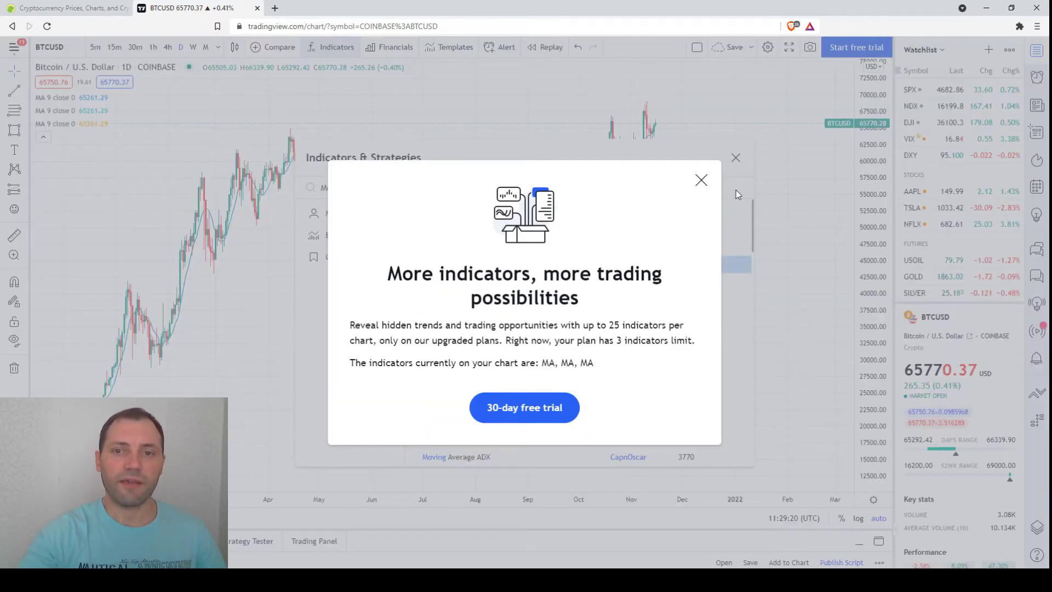
{"action": "left_click", "coordinate": [702, 181]}
{"action": "key", "text": "Escape"}
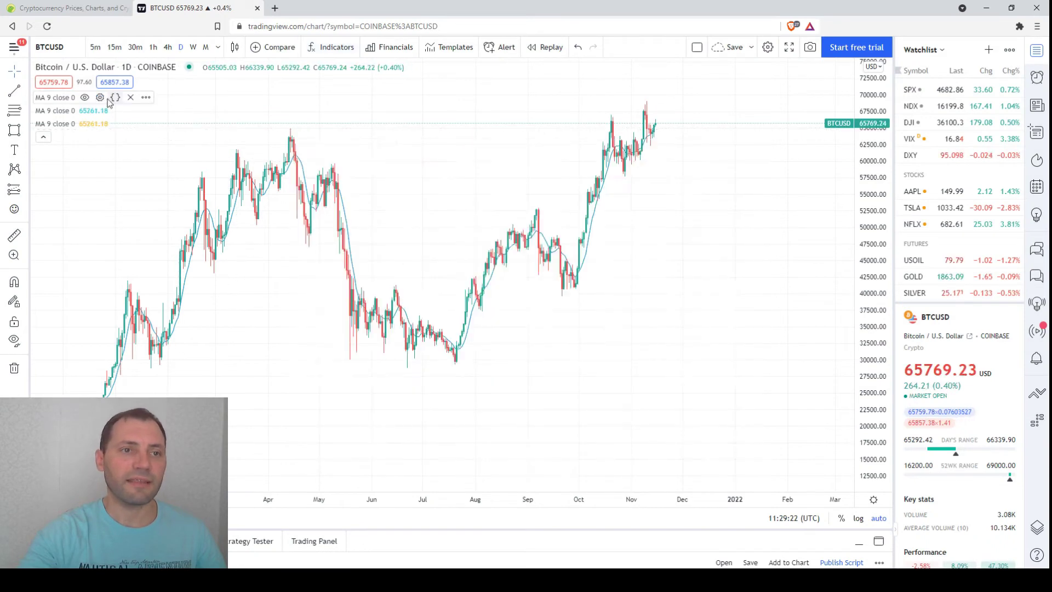
- Make the first average a thicker teal 30-period line
{"action": "left_click", "coordinate": [101, 97]}
{"action": "left_click", "coordinate": [447, 265]}
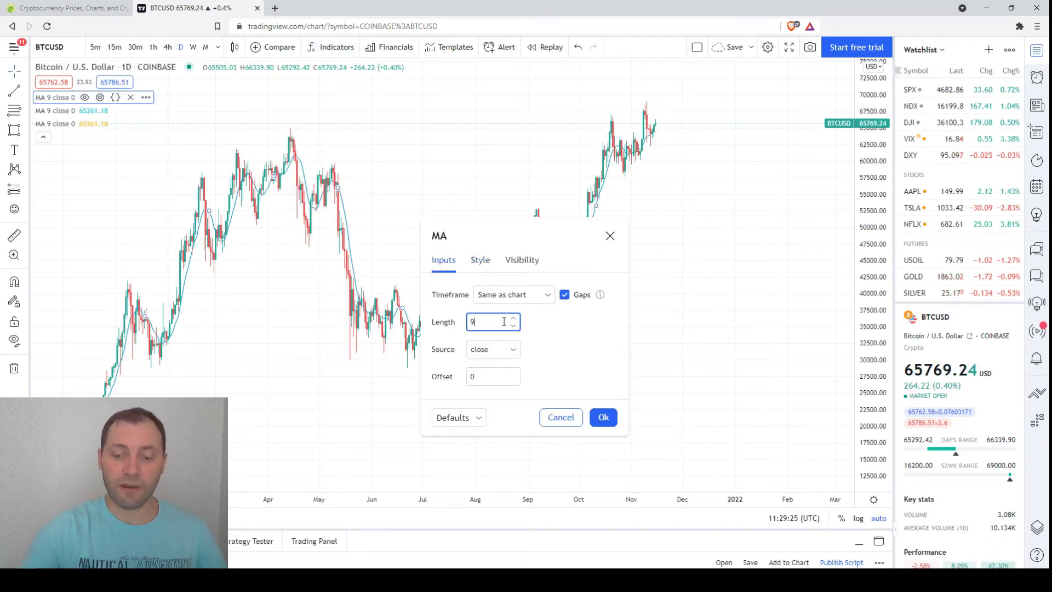
{"action": "left_click", "coordinate": [481, 260]}
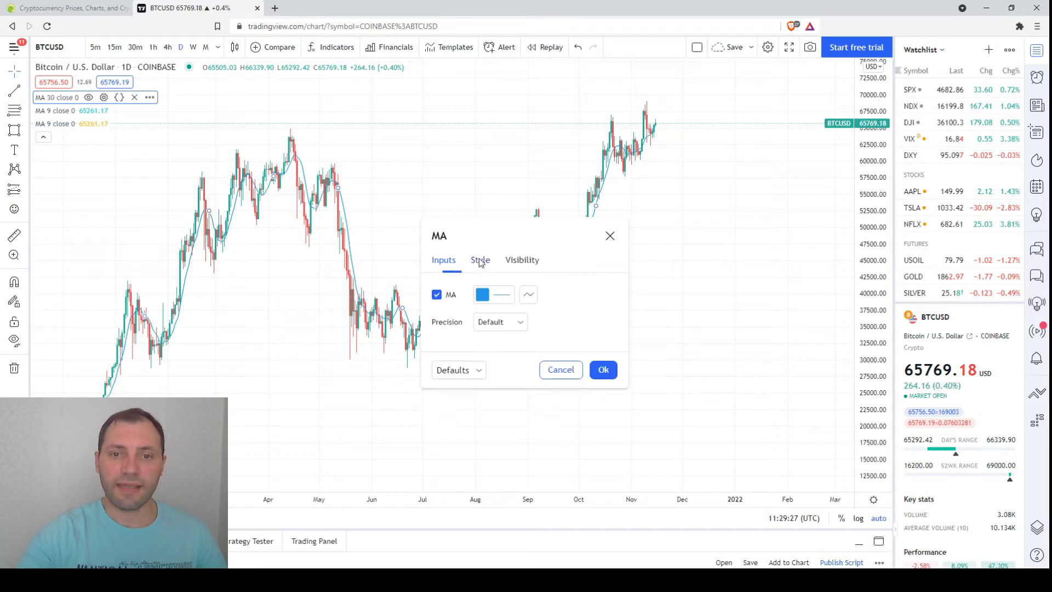
{"action": "left_click", "coordinate": [489, 295]}
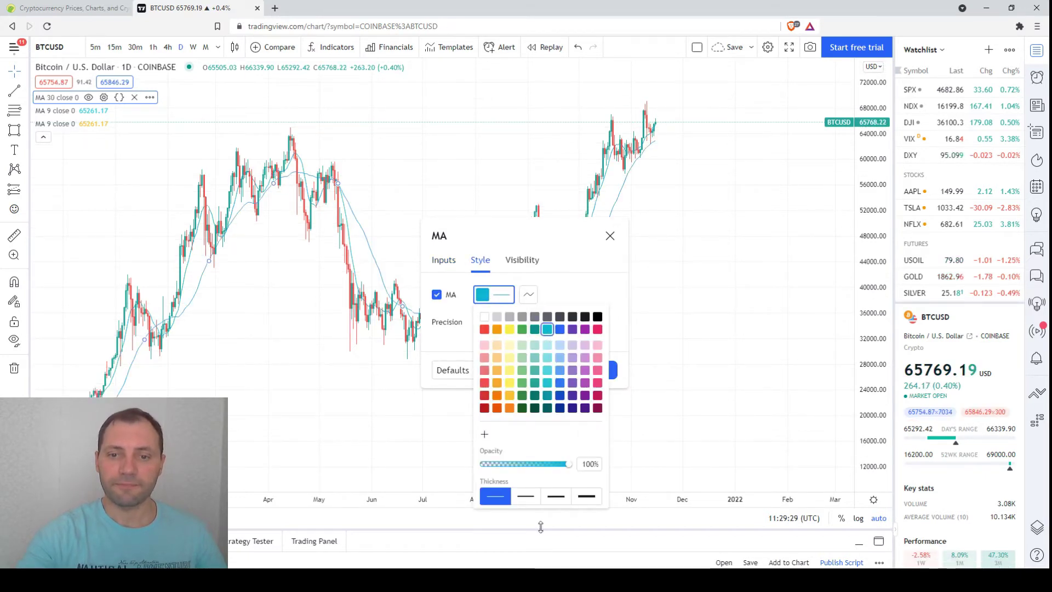
{"action": "left_click", "coordinate": [526, 496]}
{"action": "left_click", "coordinate": [614, 372]}
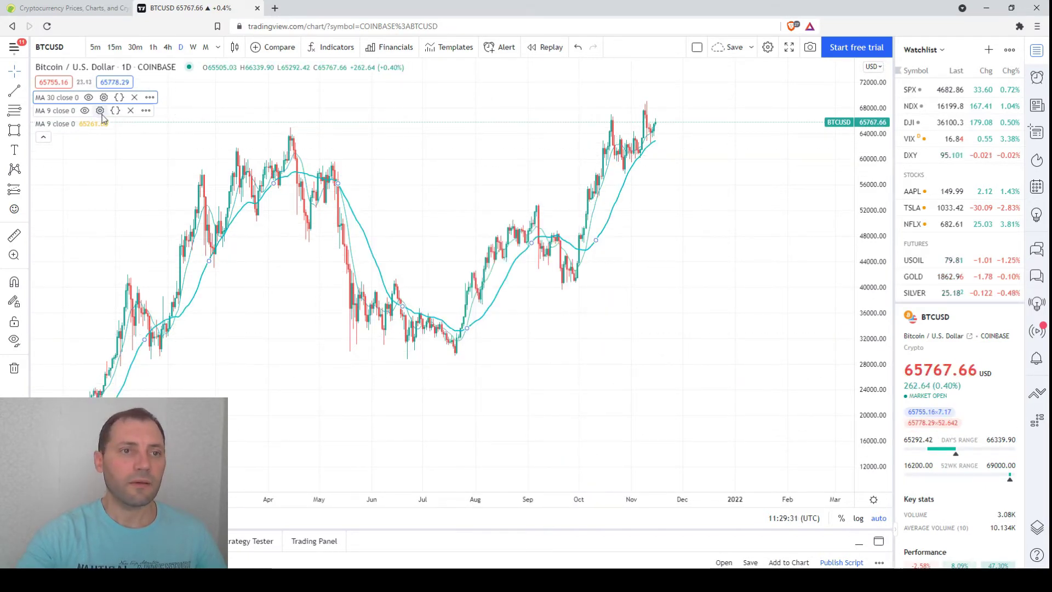
- Make the second average a thicker purple 90-period line
{"action": "left_click", "coordinate": [100, 111]}
{"action": "left_click", "coordinate": [444, 261]}
{"action": "left_click", "coordinate": [489, 324]}
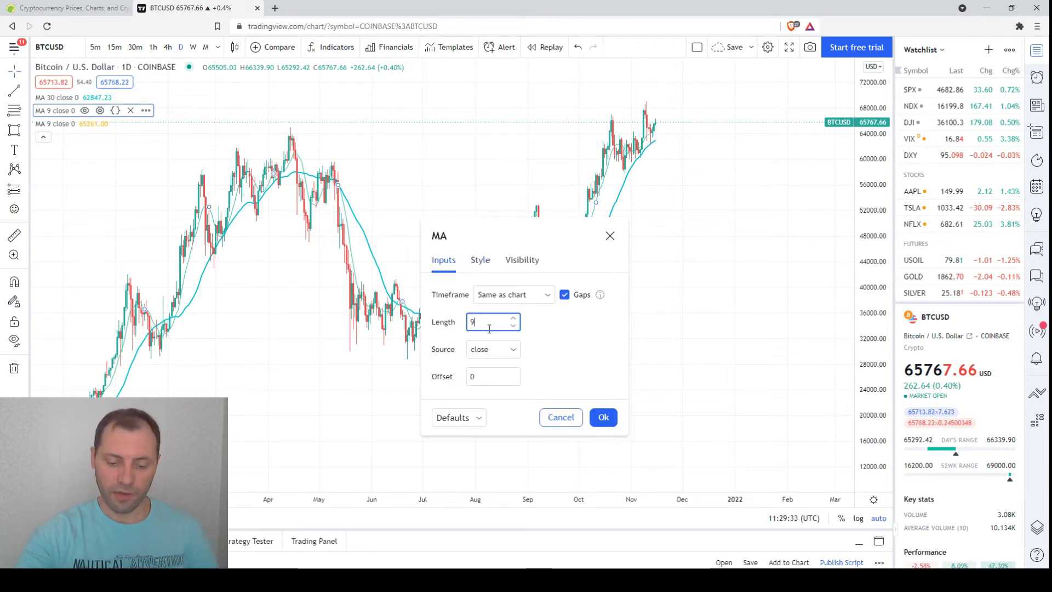
{"action": "type", "text": "0"}
{"action": "left_click", "coordinate": [487, 263]}
{"action": "left_click", "coordinate": [496, 295]}
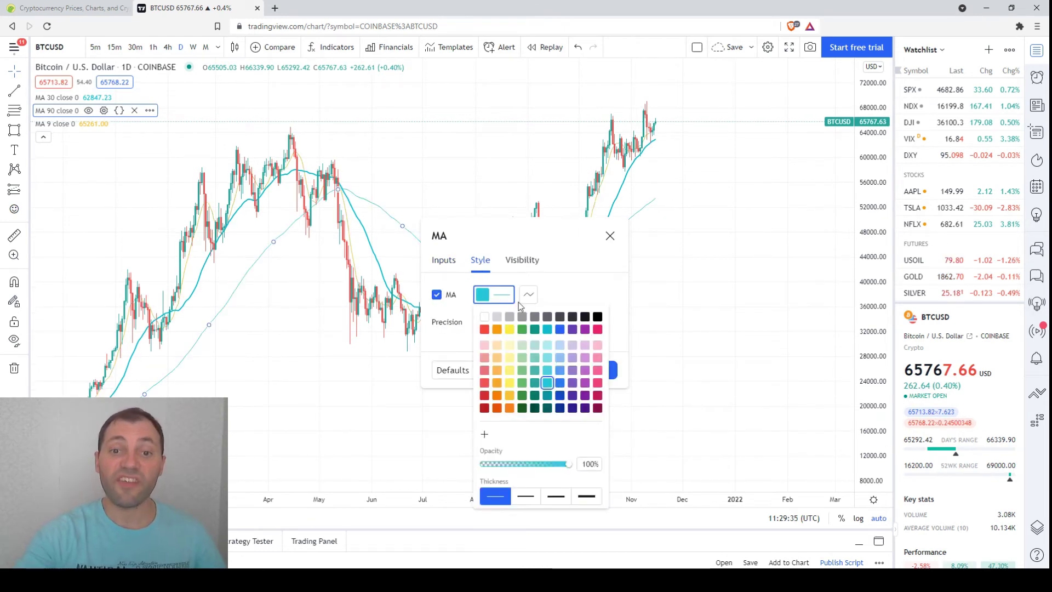
{"action": "left_click", "coordinate": [585, 329]}
{"action": "left_click", "coordinate": [525, 496]}
{"action": "left_click", "coordinate": [613, 370]}
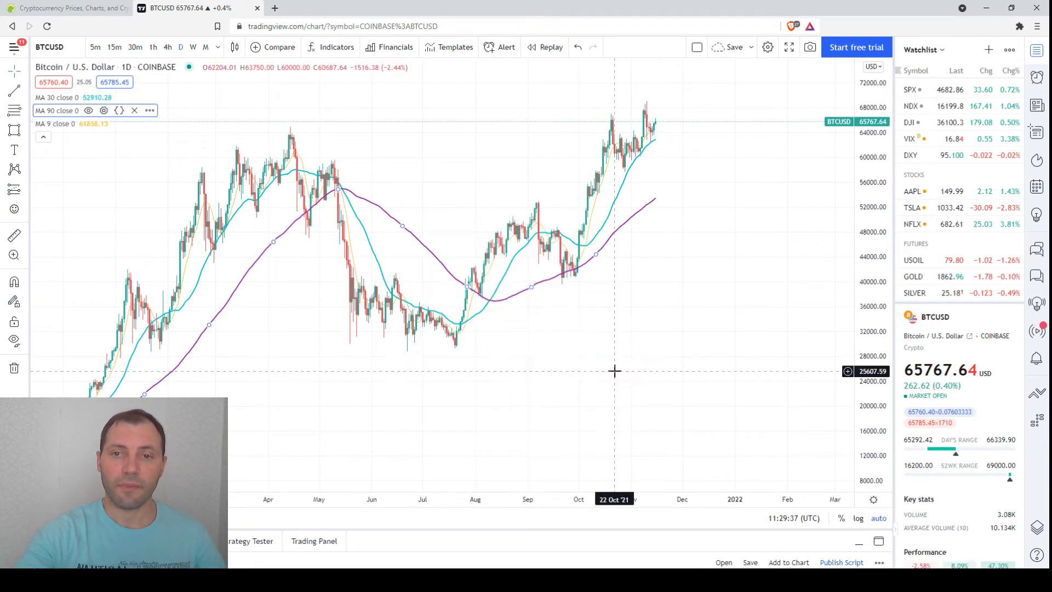
- Make the third average a thicker green 360-period line
{"action": "left_click", "coordinate": [99, 123]}
{"action": "left_click", "coordinate": [444, 259]}
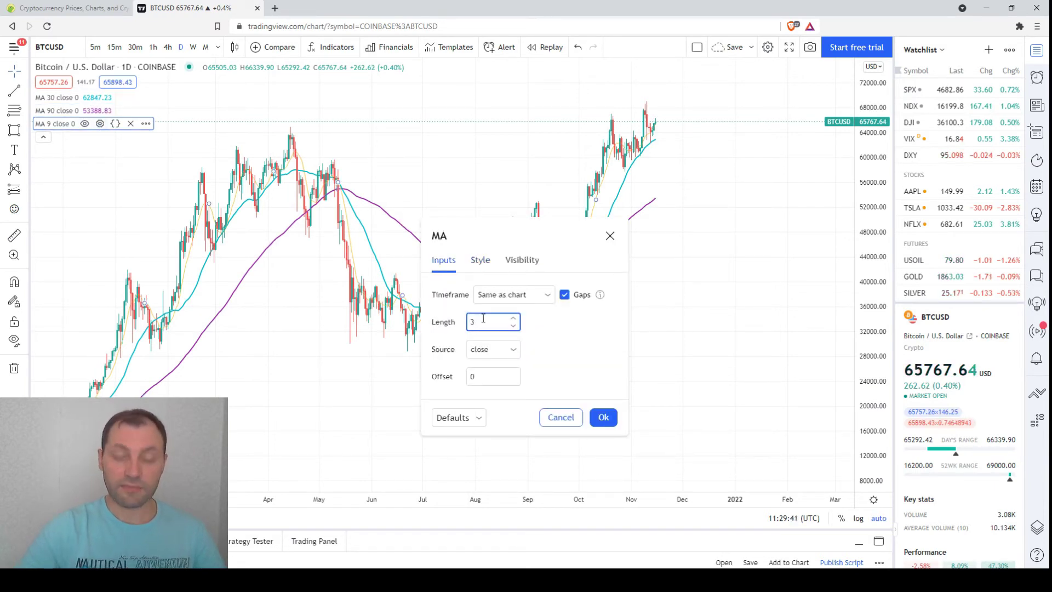
{"action": "left_click", "coordinate": [481, 260]}
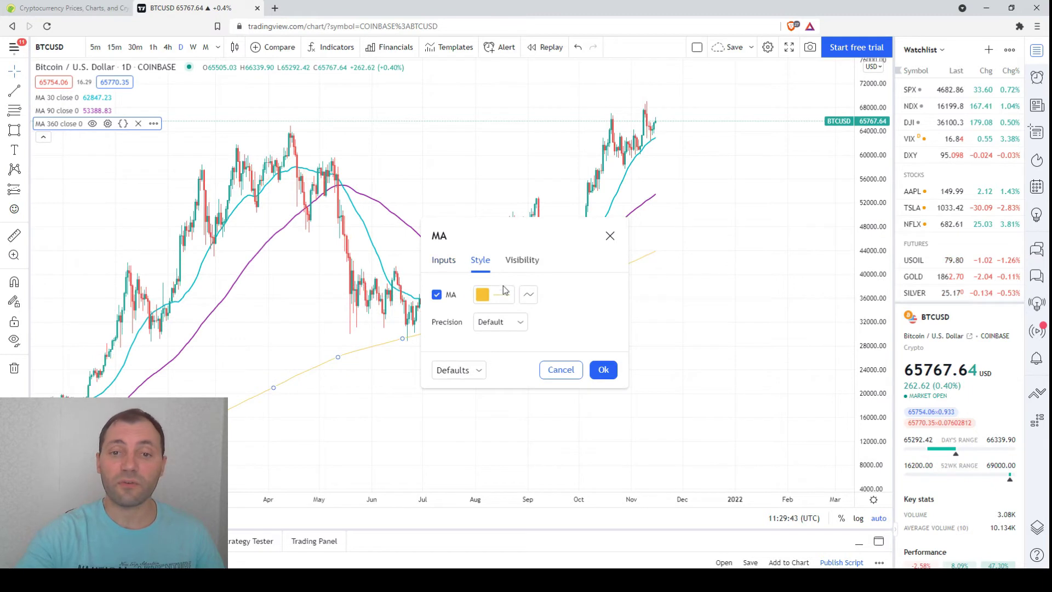
{"action": "left_click", "coordinate": [487, 294]}
{"action": "left_click", "coordinate": [522, 330]}
{"action": "left_click", "coordinate": [525, 496]}
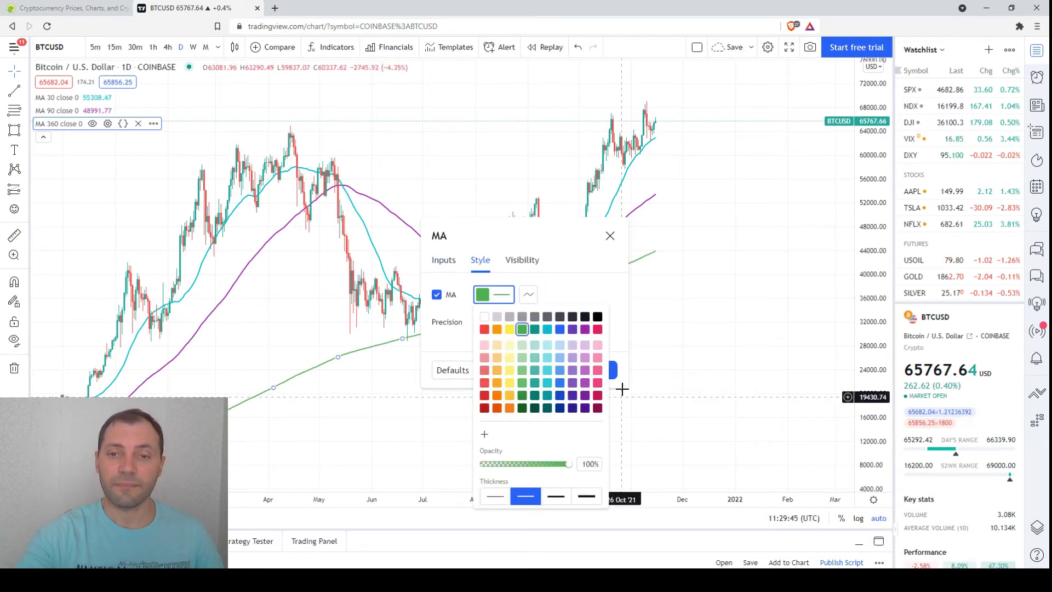
{"action": "left_click", "coordinate": [613, 369]}
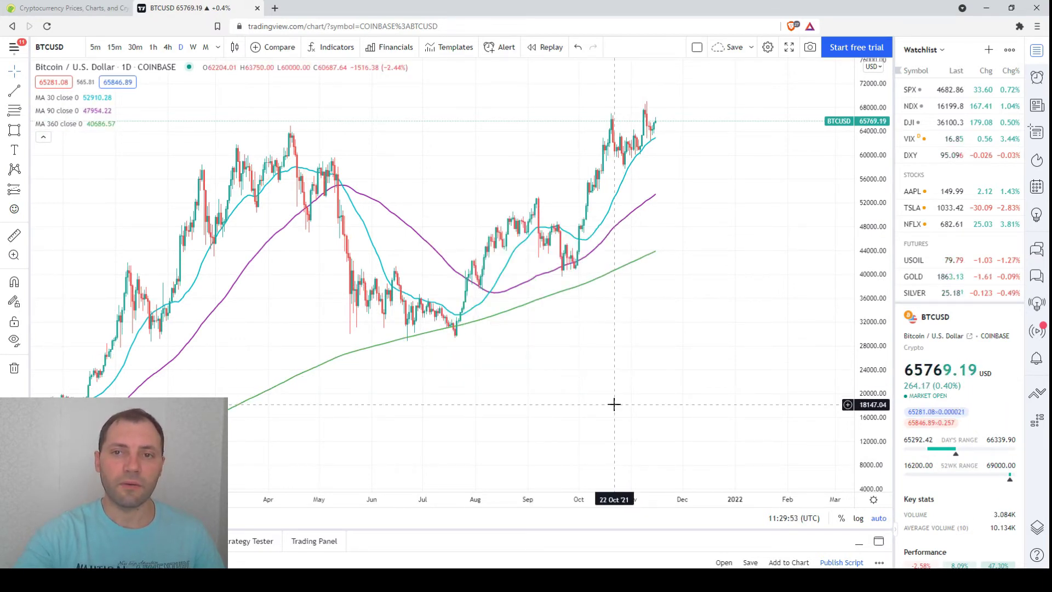
{"action": "scroll", "coordinate": [613, 404], "scroll_direction": "up", "scroll_amount": 2}
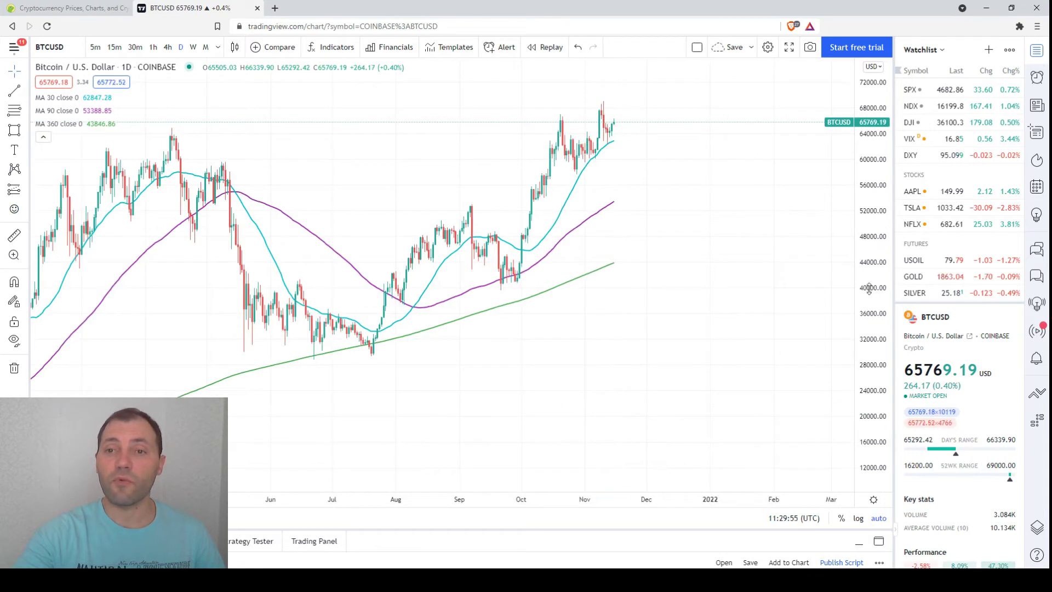
- Draw a rising trend line from about 63,080 in mid-November to about 71,718 in early December
{"action": "left_click_drag", "start_coordinate": [715, 386], "coordinate": [798, 425]}
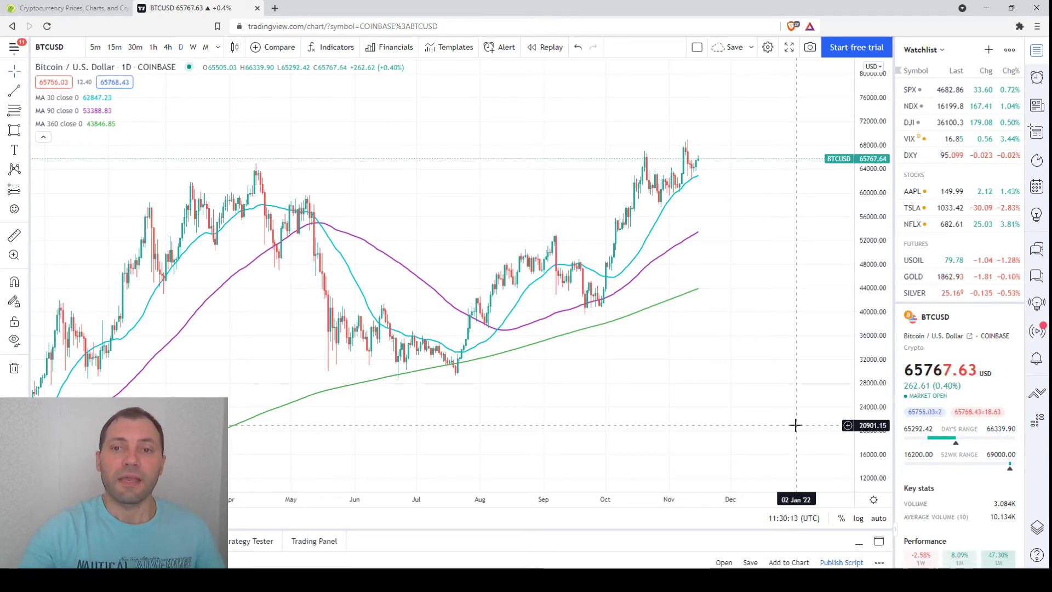
{"action": "scroll", "coordinate": [696, 268], "scroll_direction": "down", "scroll_amount": 1}
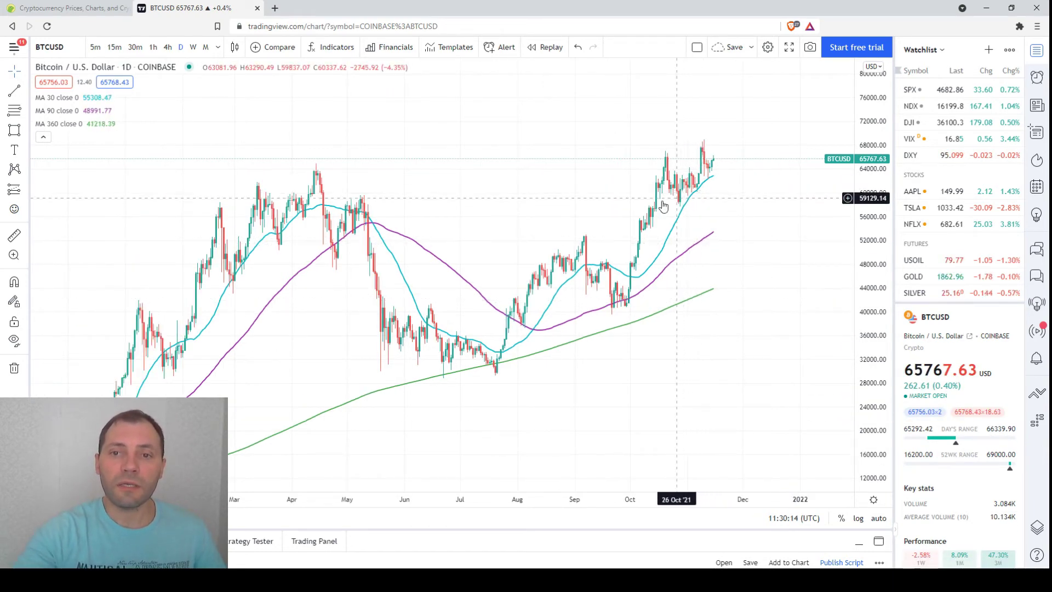
{"action": "scroll", "coordinate": [658, 211], "scroll_direction": "up", "scroll_amount": 2}
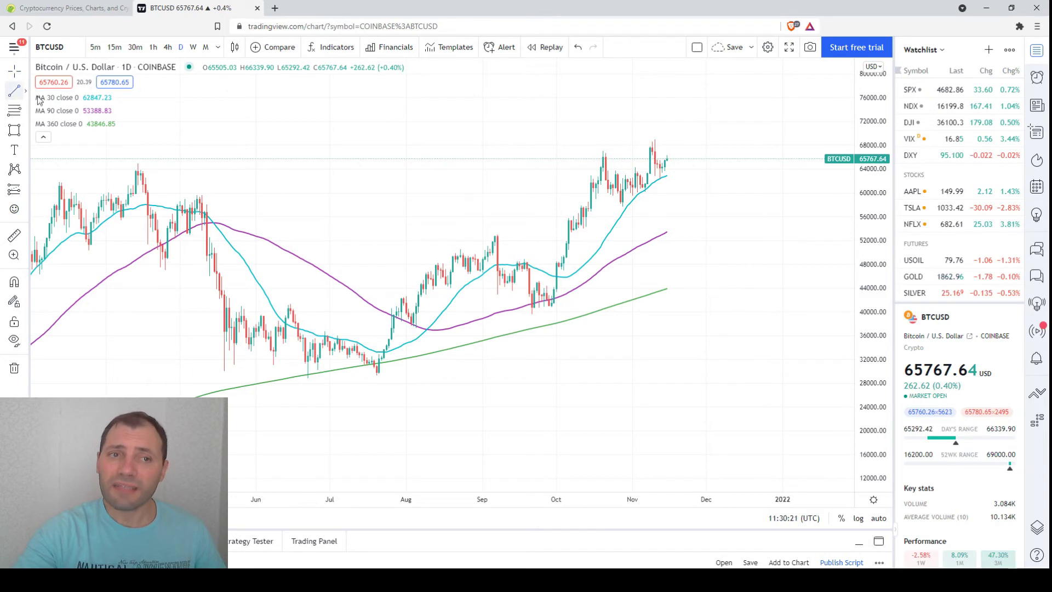
{"action": "scroll", "coordinate": [609, 181], "scroll_direction": "up", "scroll_amount": 2}
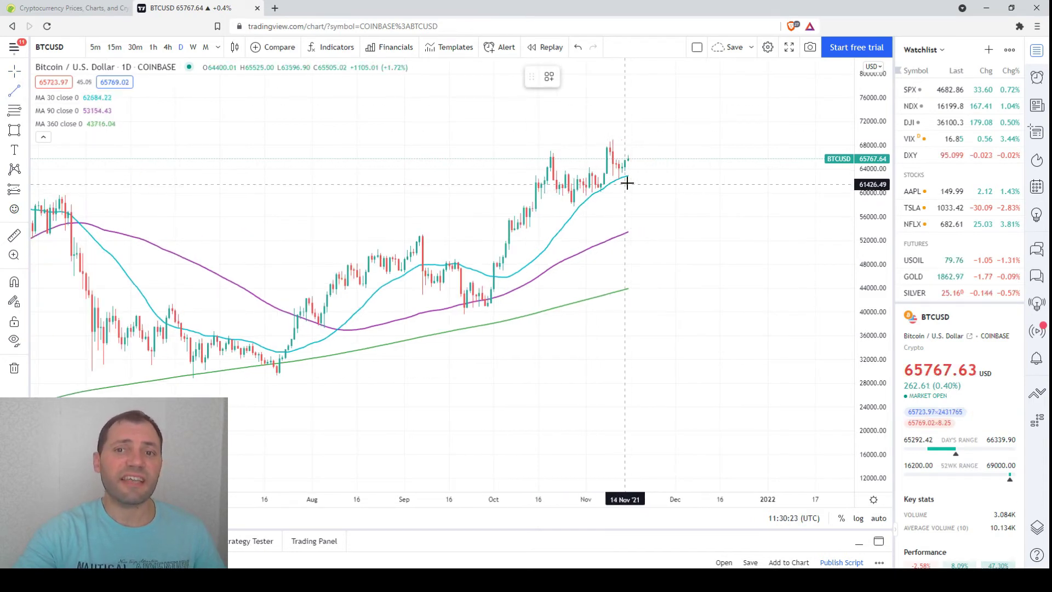
{"action": "left_click", "coordinate": [685, 123]}
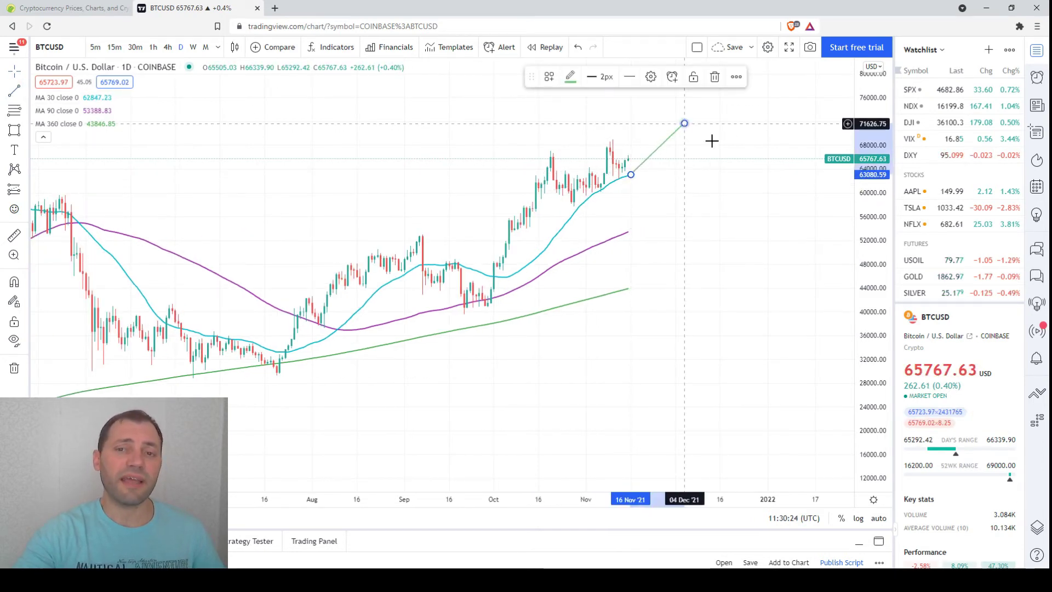
{"action": "scroll", "coordinate": [631, 217], "scroll_direction": "down", "scroll_amount": 4}
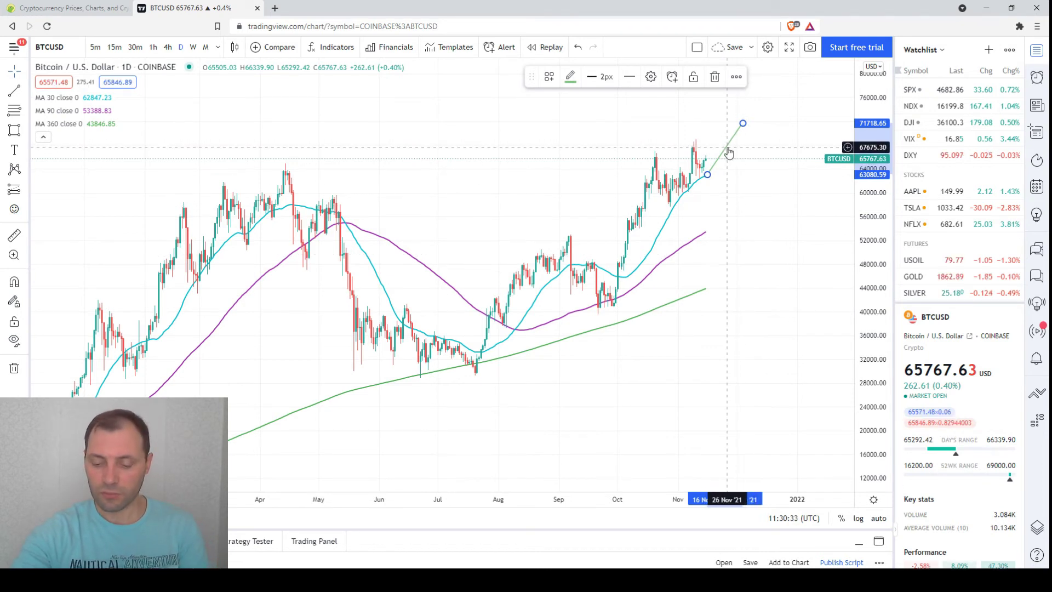
- Delete the projected trend line and the MA 30, 90 and 360 averages, then switch to 4h
{"action": "key", "text": "Delete"}
{"action": "mouse_move", "coordinate": [101, 102]}
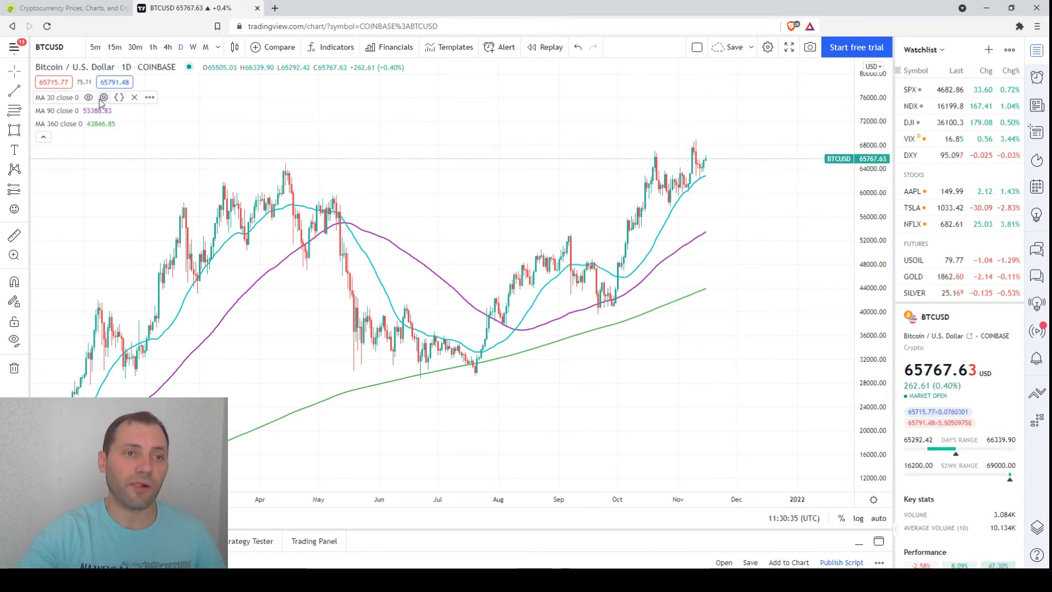
{"action": "left_click", "coordinate": [135, 98]}
{"action": "left_click", "coordinate": [135, 98]}
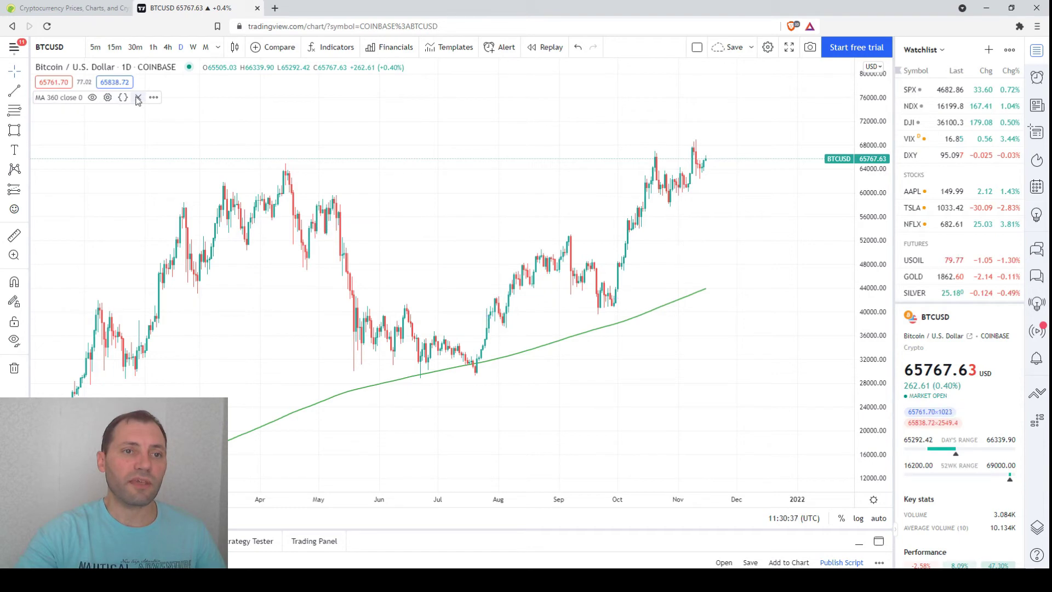
{"action": "left_click", "coordinate": [135, 98]}
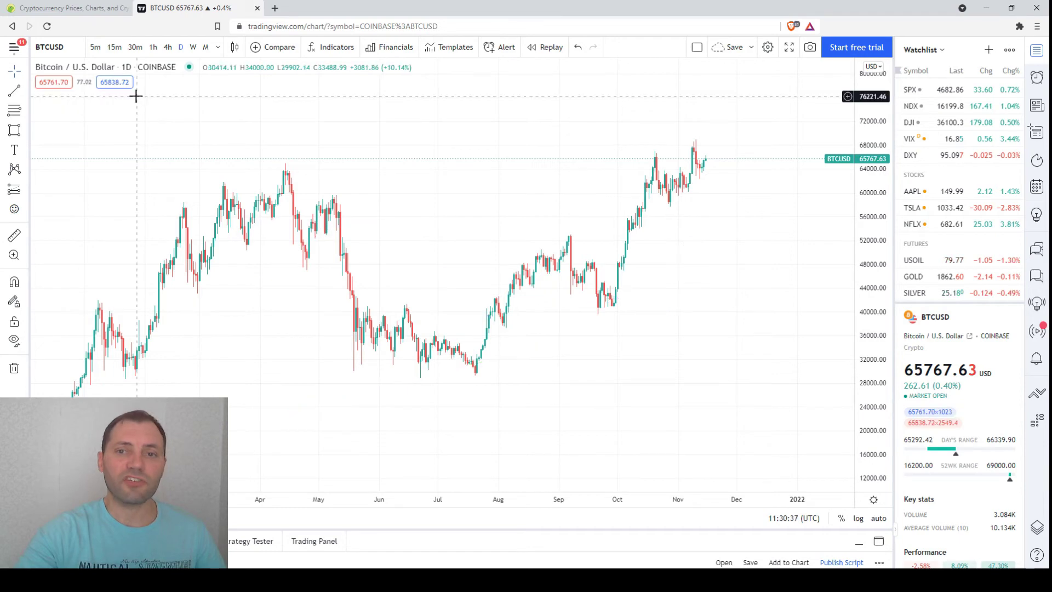
{"action": "left_click", "coordinate": [168, 47]}
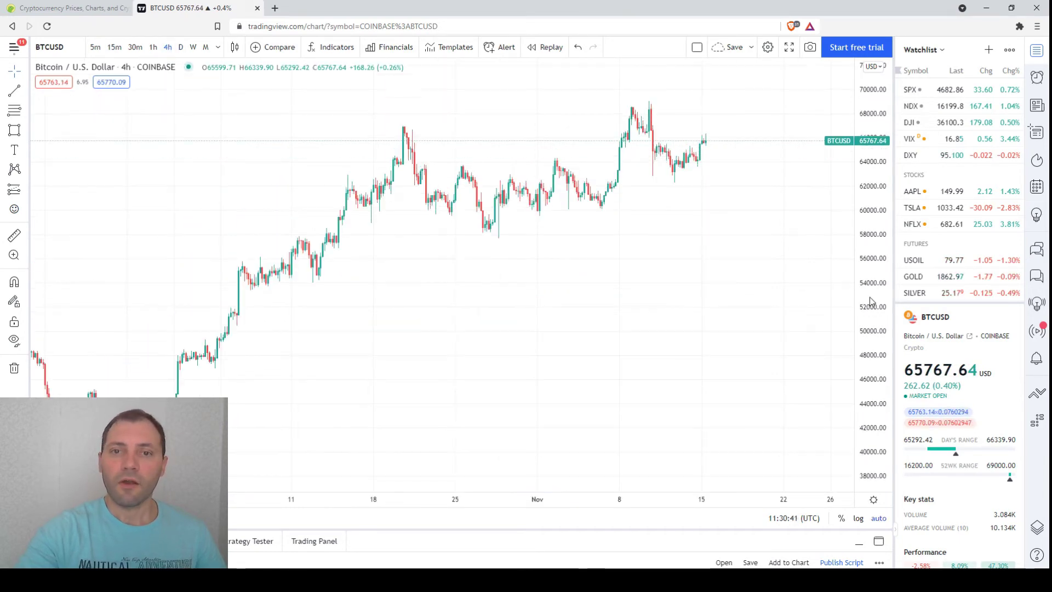
{"action": "scroll", "coordinate": [651, 382], "scroll_direction": "down", "scroll_amount": 5}
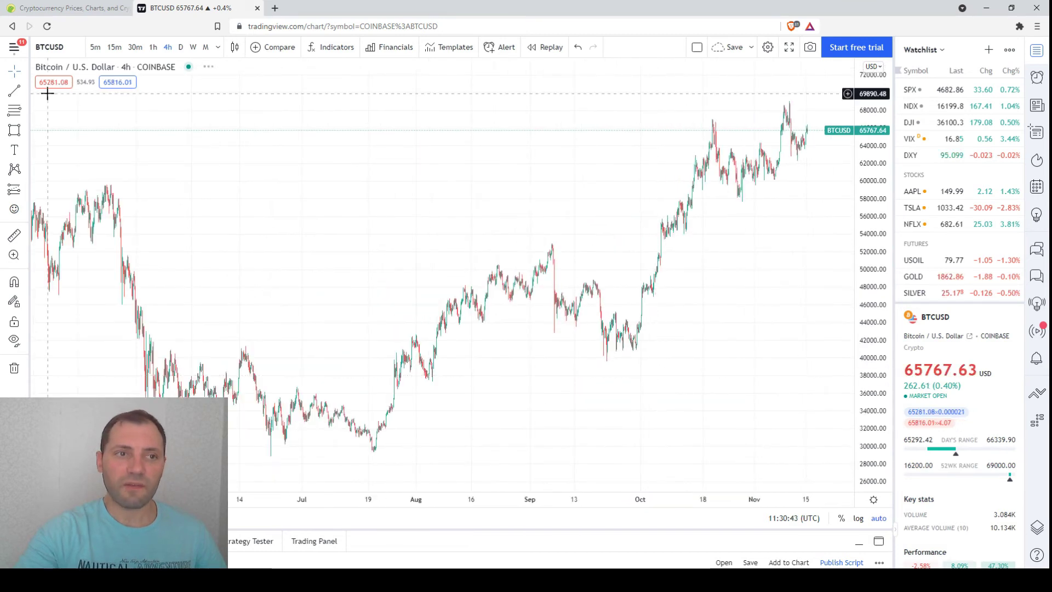
- Draw 4h wave lines: July low to September high, a falling leg, and a parallel rising line
{"action": "mouse_move", "coordinate": [371, 453]}
{"action": "left_mouse_down"}
{"action": "mouse_move", "coordinate": [546, 243]}
{"action": "mouse_move", "coordinate": [657, 328]}
{"action": "left_mouse_up"}
{"action": "left_click", "coordinate": [14, 92]}
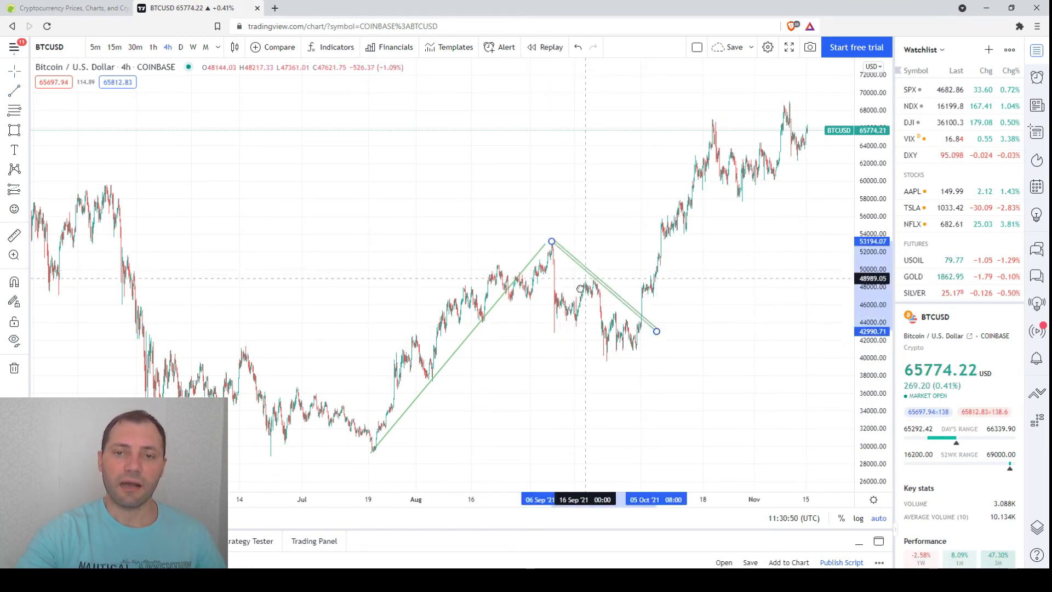
{"action": "left_click_drag", "start_coordinate": [589, 274], "coordinate": [550, 320]}
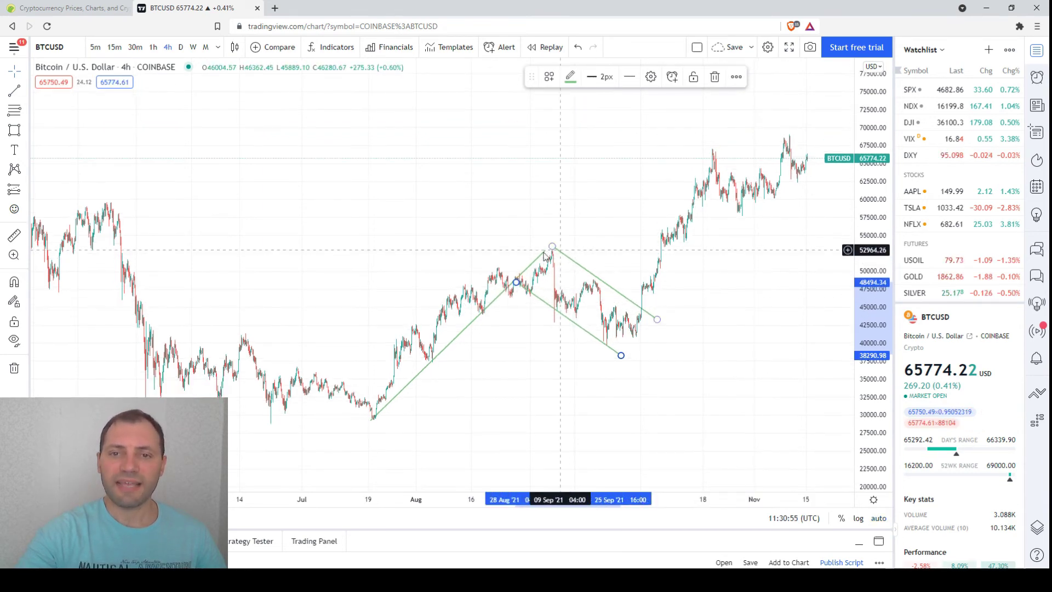
{"action": "left_click_drag", "start_coordinate": [757, 312], "coordinate": [671, 371]}
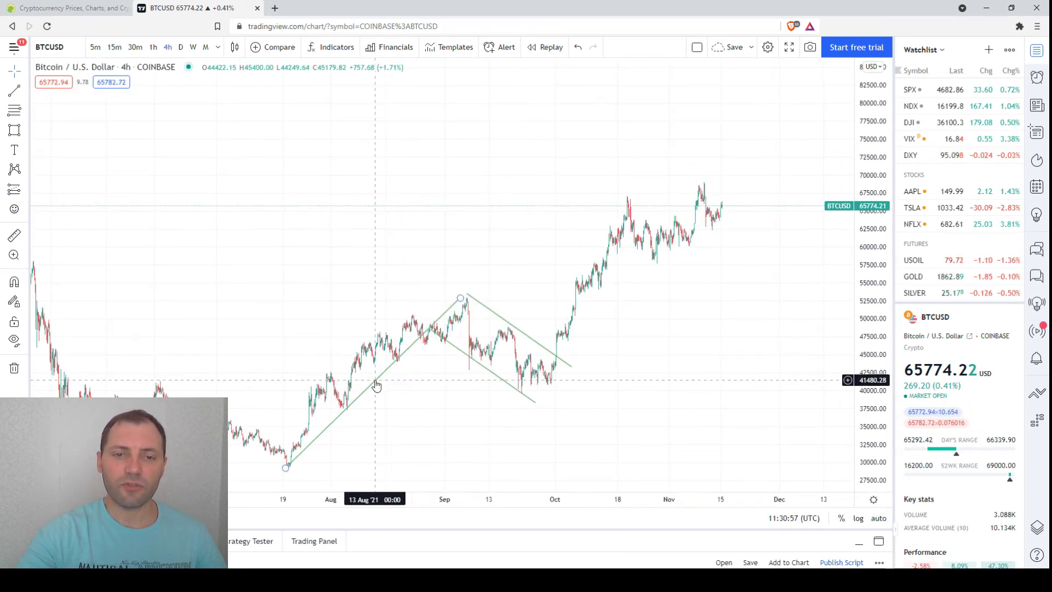
{"action": "left_click_drag", "start_coordinate": [493, 359], "coordinate": [652, 284]}
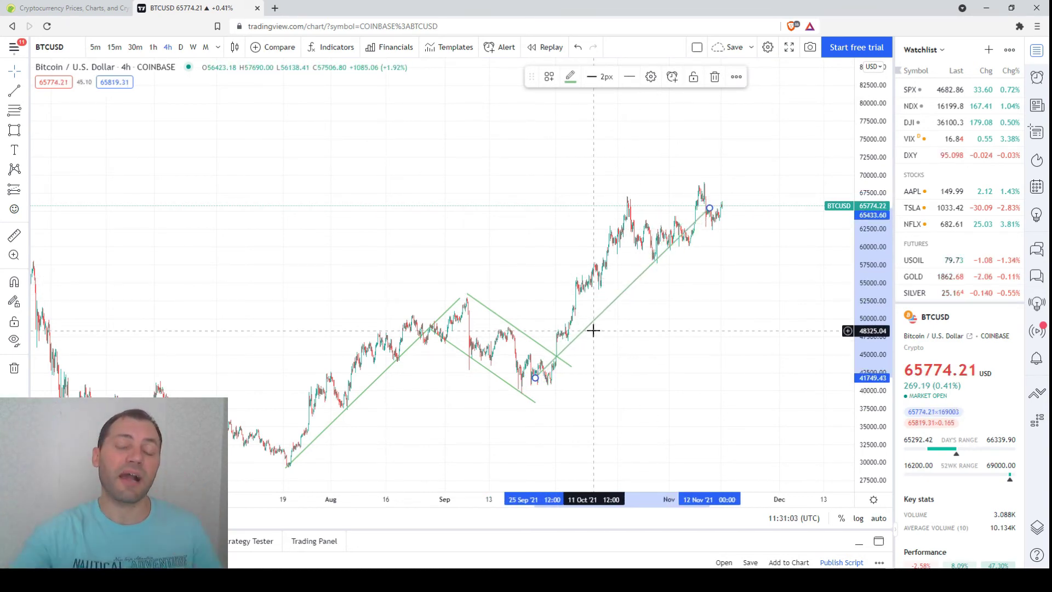
- Shorten the rising wave line so it ends at the October peak
{"action": "scroll", "coordinate": [655, 310], "scroll_direction": "up", "scroll_amount": 3}
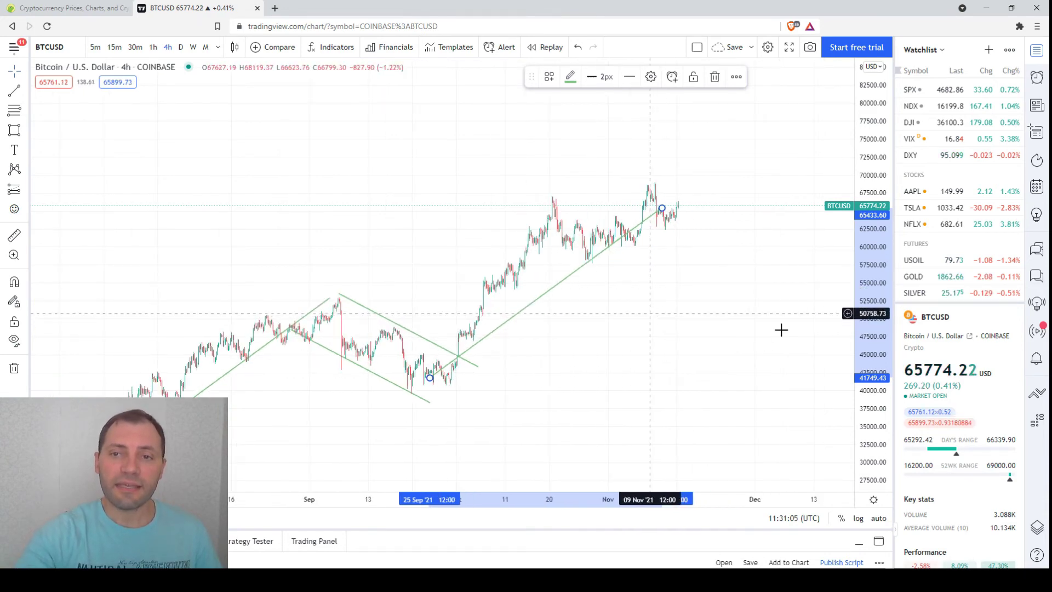
{"action": "left_click_drag", "start_coordinate": [662, 208], "coordinate": [544, 199]}
{"action": "scroll", "coordinate": [728, 333], "scroll_direction": "up", "scroll_amount": 3}
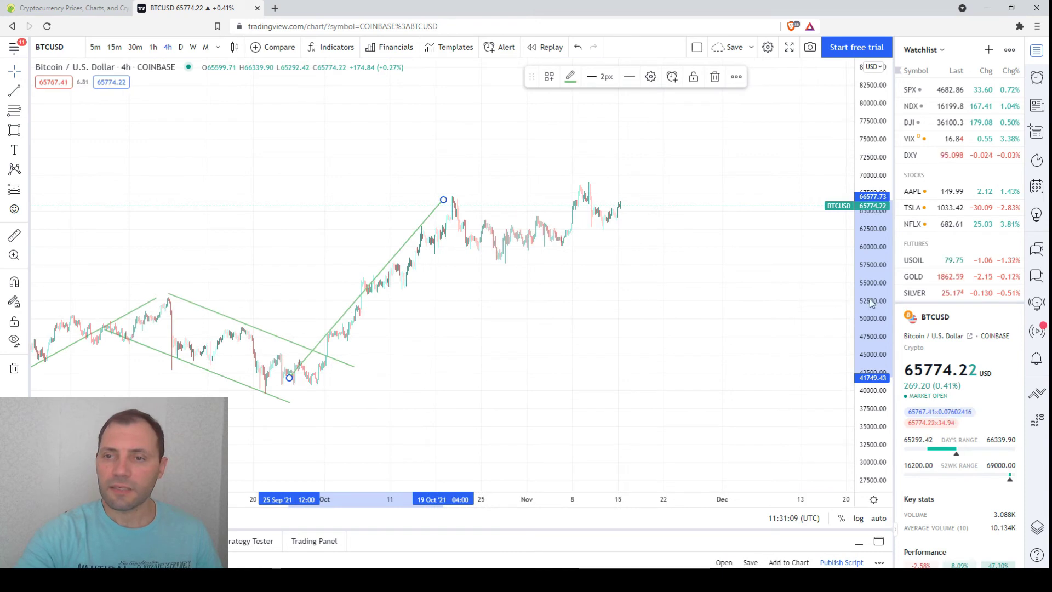
{"action": "scroll", "coordinate": [577, 339], "scroll_direction": "up", "scroll_amount": 3}
- Draw the bull-flag's upper line from the 20 Oct peak to early November, plus a parallel lower edge
{"action": "left_click", "coordinate": [578, 355]}
{"action": "left_click", "coordinate": [15, 91]}
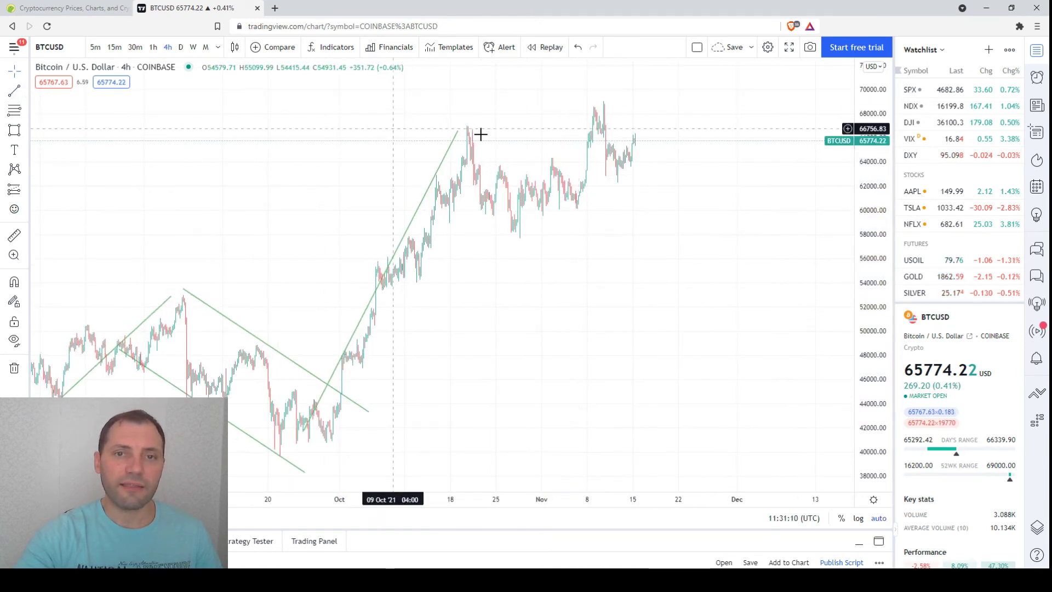
{"action": "left_click", "coordinate": [468, 126]}
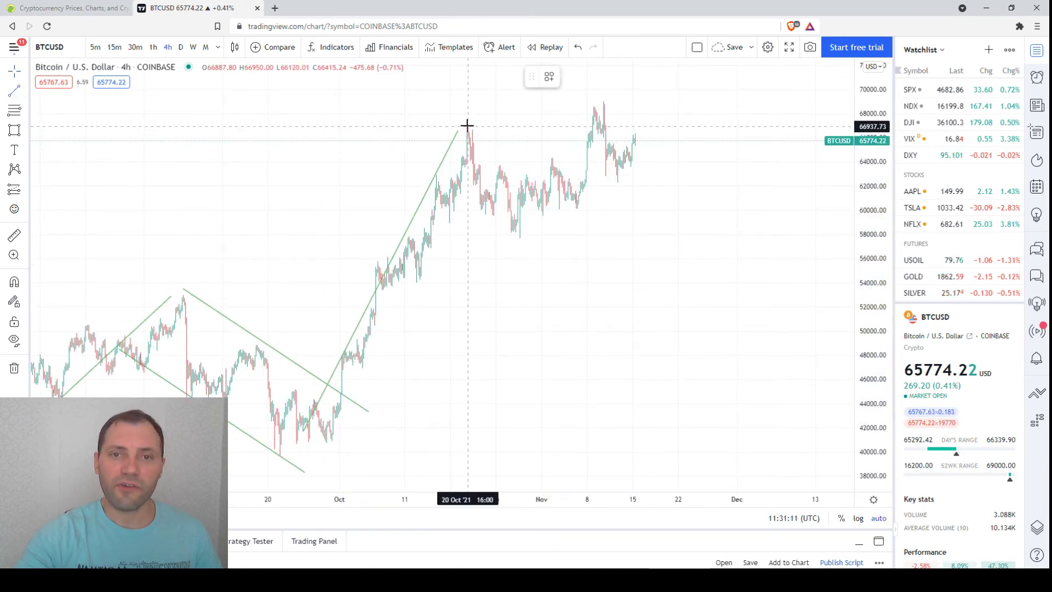
{"action": "left_click", "coordinate": [588, 208]}
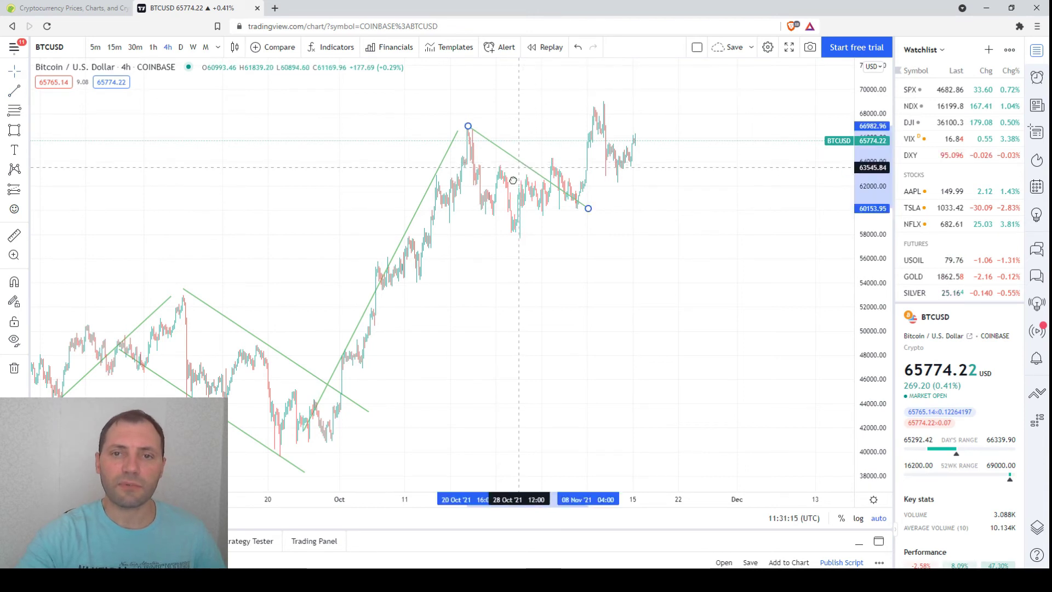
{"action": "left_click_drag", "start_coordinate": [521, 167], "coordinate": [491, 219]}
{"action": "left_click_drag", "start_coordinate": [857, 279], "coordinate": [858, 335]}
{"action": "left_click", "coordinate": [651, 401]}
{"action": "left_click_drag", "start_coordinate": [651, 401], "coordinate": [674, 352]}
{"action": "left_click_drag", "start_coordinate": [876, 292], "coordinate": [883, 286]}
{"action": "scroll", "coordinate": [698, 348], "scroll_direction": "down", "scroll_amount": 5}
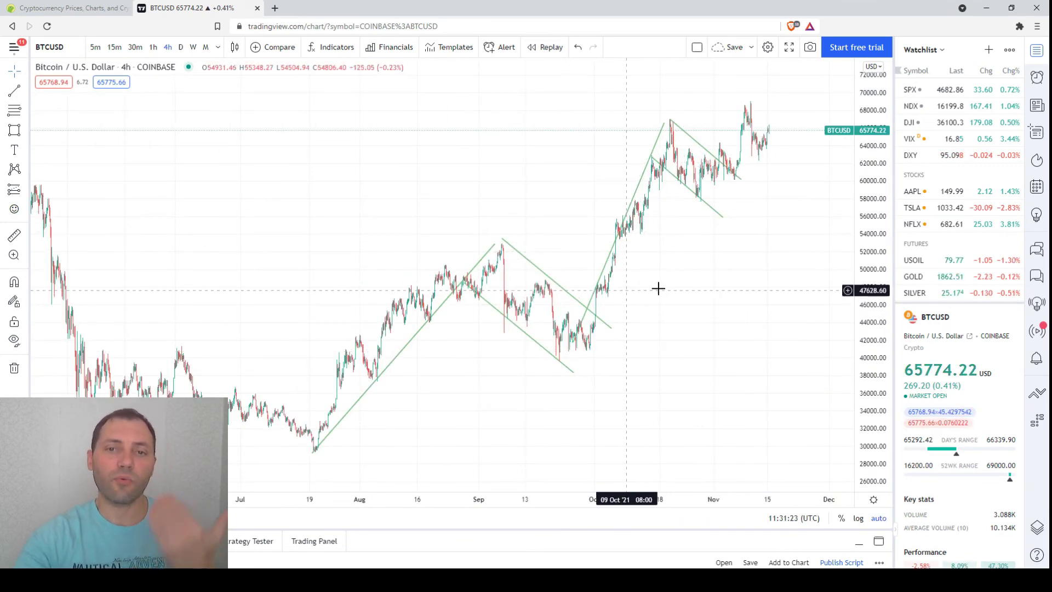
- Draw a rising target line from below the recent bull flag toward the mid-80,000s
{"action": "left_click_drag", "start_coordinate": [747, 360], "coordinate": [677, 359]}
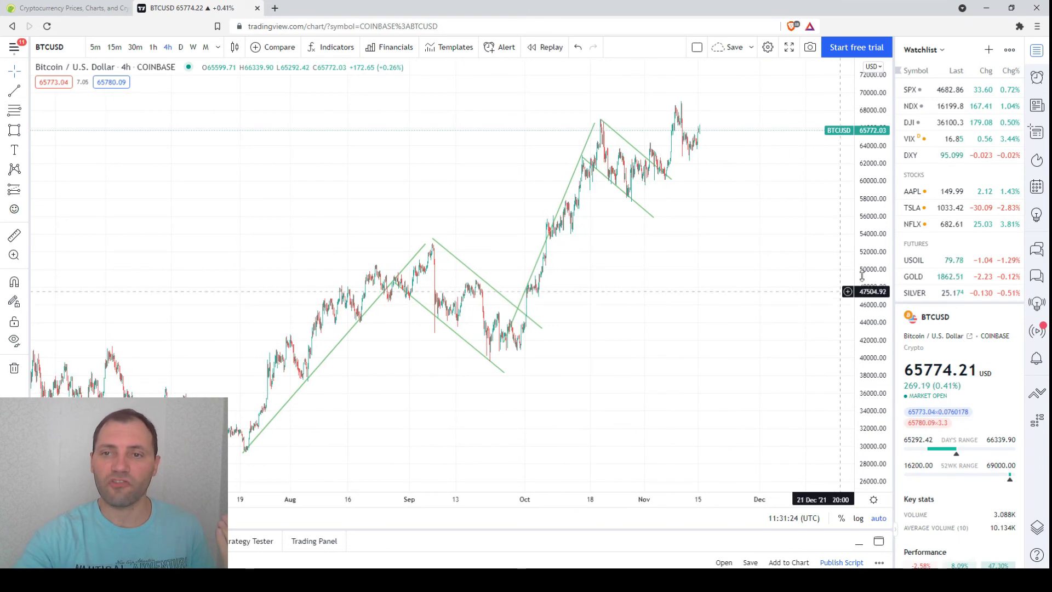
{"action": "left_click_drag", "start_coordinate": [874, 292], "coordinate": [875, 318]}
{"action": "left_click_drag", "start_coordinate": [572, 297], "coordinate": [496, 346]}
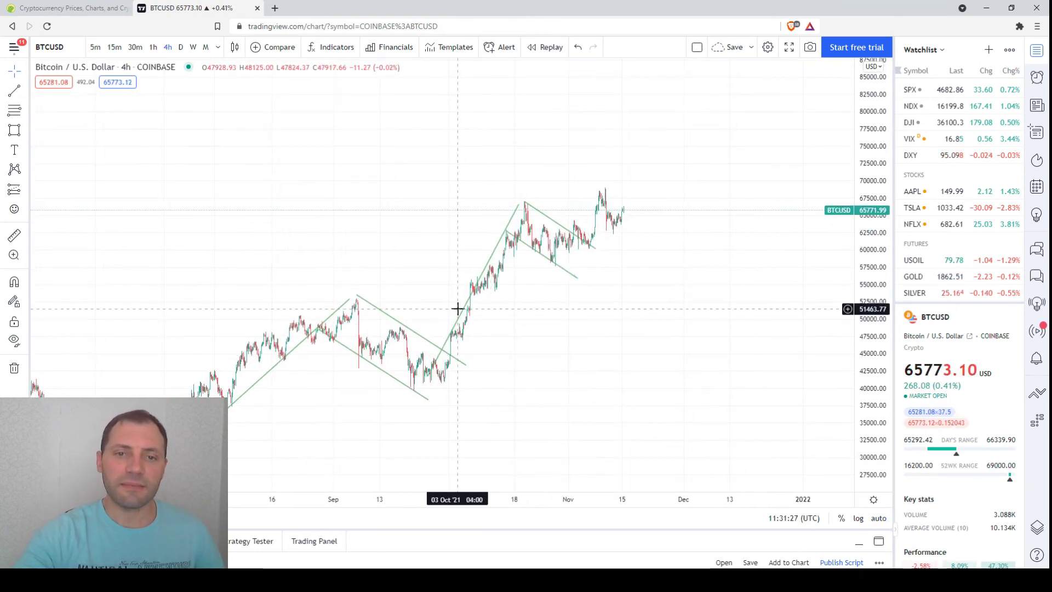
{"action": "left_click", "coordinate": [582, 255]}
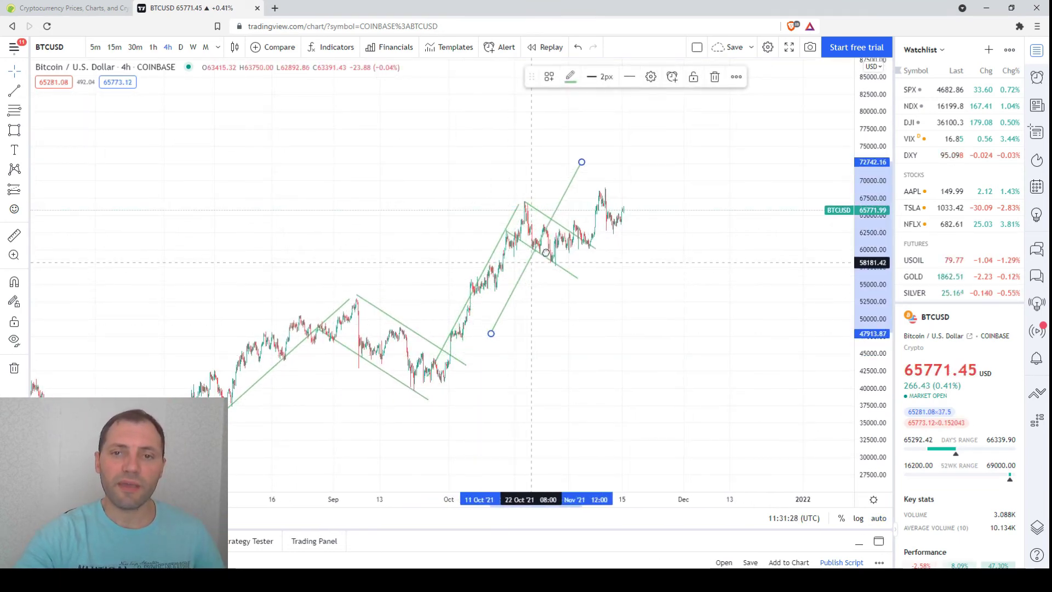
{"action": "left_click", "coordinate": [623, 182]}
- Align the target line with the flag breakout, running from about 61,416 up to 86,244
{"action": "left_click_drag", "start_coordinate": [623, 182], "coordinate": [621, 189]}
{"action": "left_click_drag", "start_coordinate": [878, 174], "coordinate": [876, 211]}
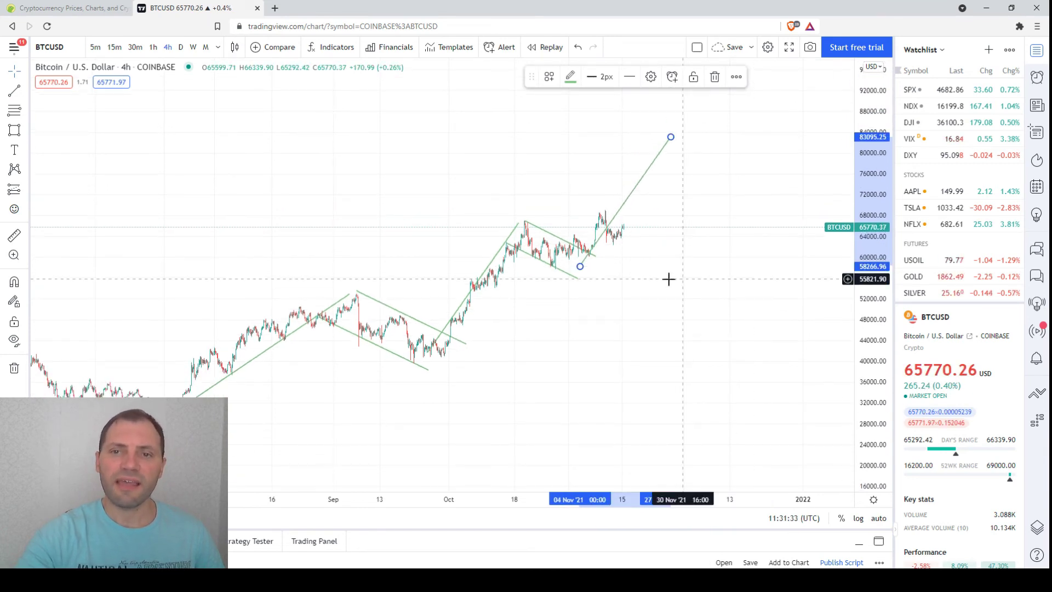
{"action": "left_click_drag", "start_coordinate": [613, 229], "coordinate": [614, 227]}
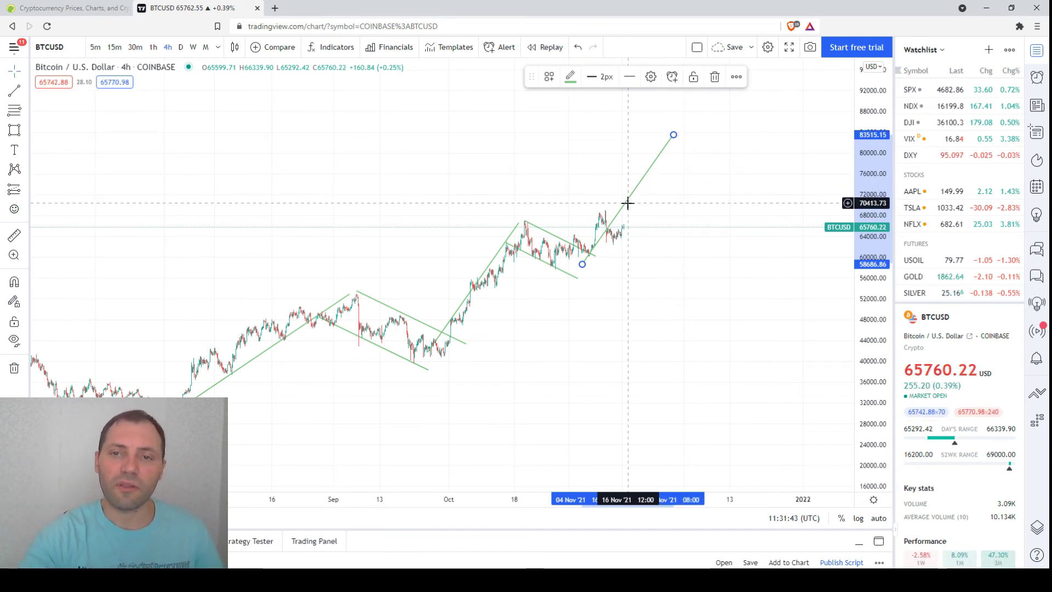
{"action": "left_click_drag", "start_coordinate": [627, 211], "coordinate": [635, 194]}
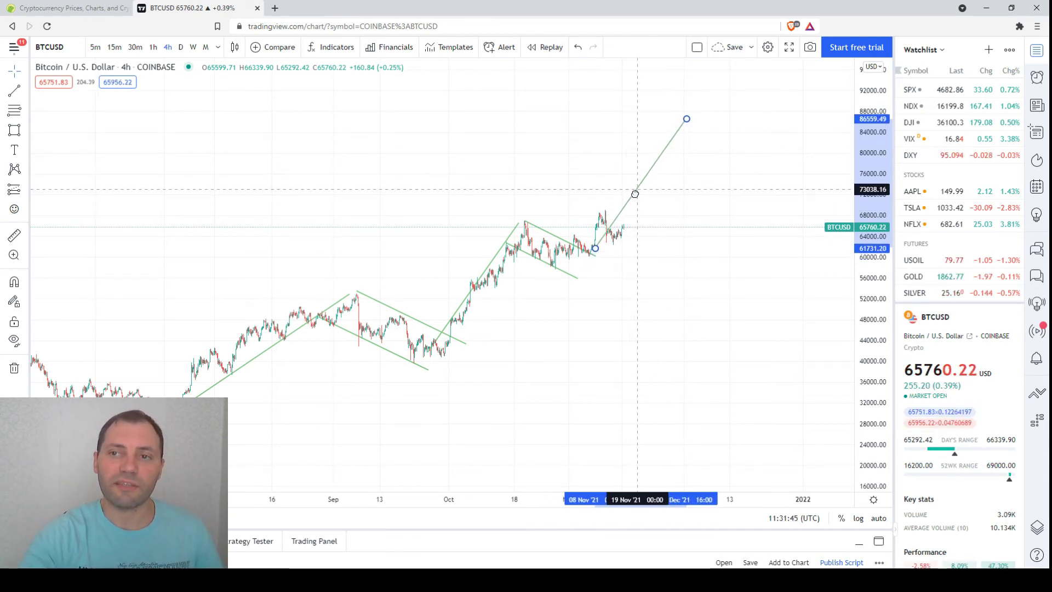
{"action": "left_click", "coordinate": [635, 191]}
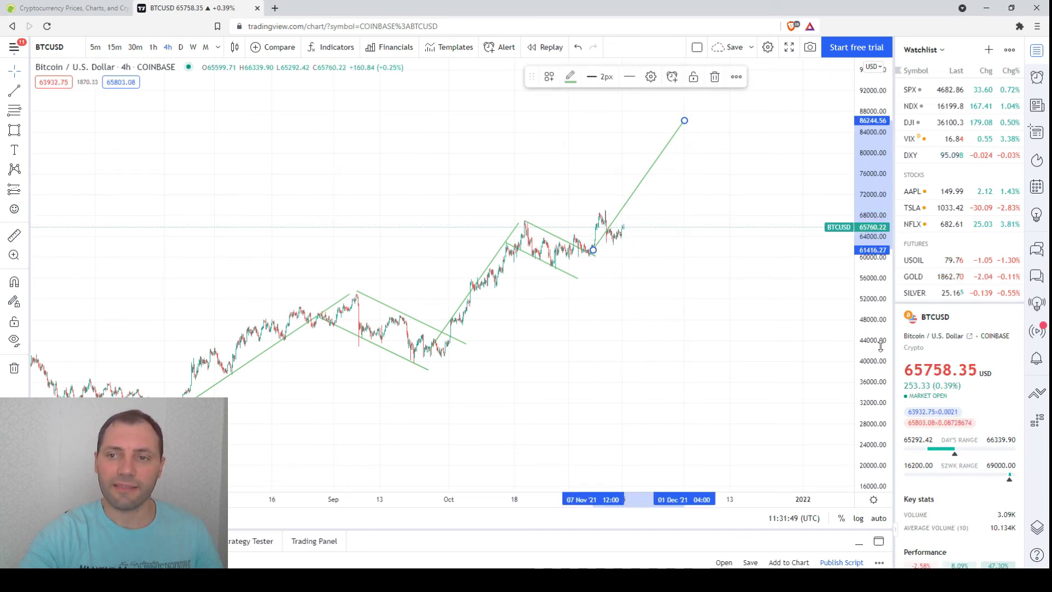
- Switch BTCUSD to 1-hour candles and delete the projection line
{"action": "left_click", "coordinate": [153, 47]}
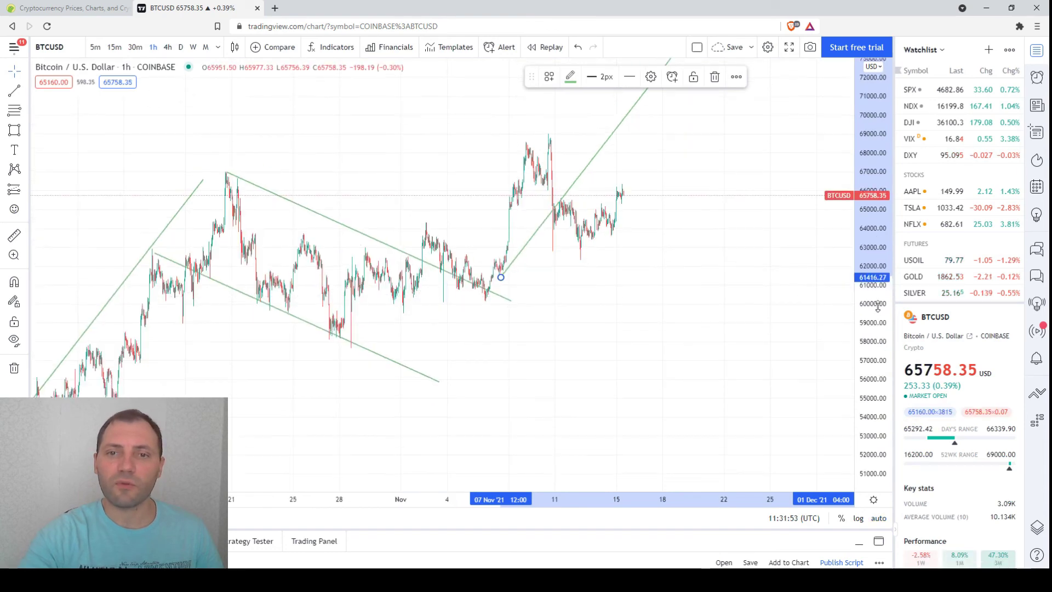
{"action": "left_click_drag", "start_coordinate": [584, 402], "coordinate": [510, 406]}
{"action": "left_click", "coordinate": [550, 171]}
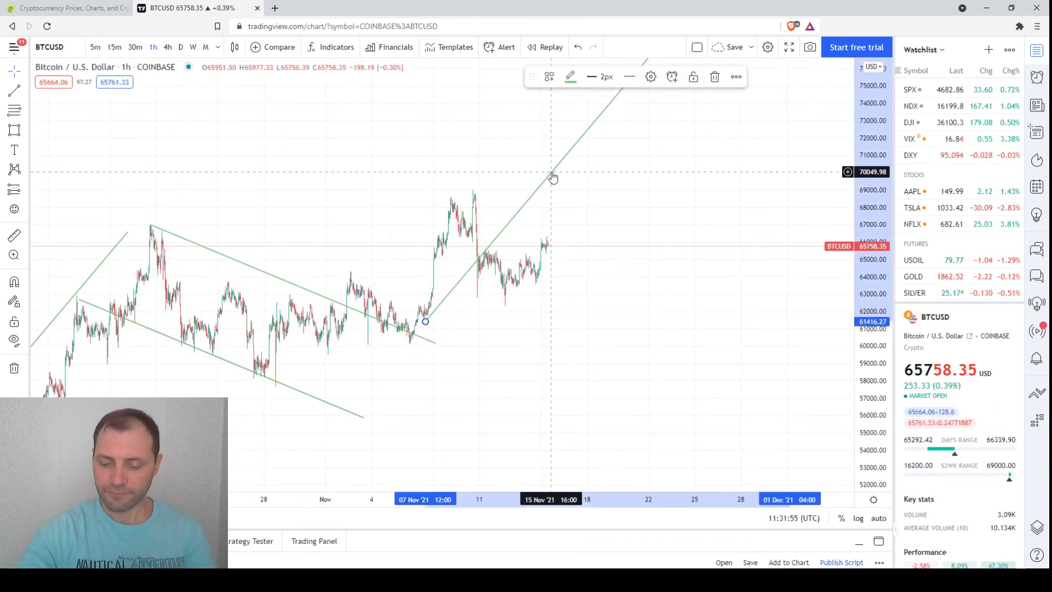
{"action": "key", "text": "Delete"}
- Draw a rising channel from the late-October low into late November, with a parallel upper line
{"action": "left_click", "coordinate": [14, 91]}
{"action": "left_click", "coordinate": [264, 380]}
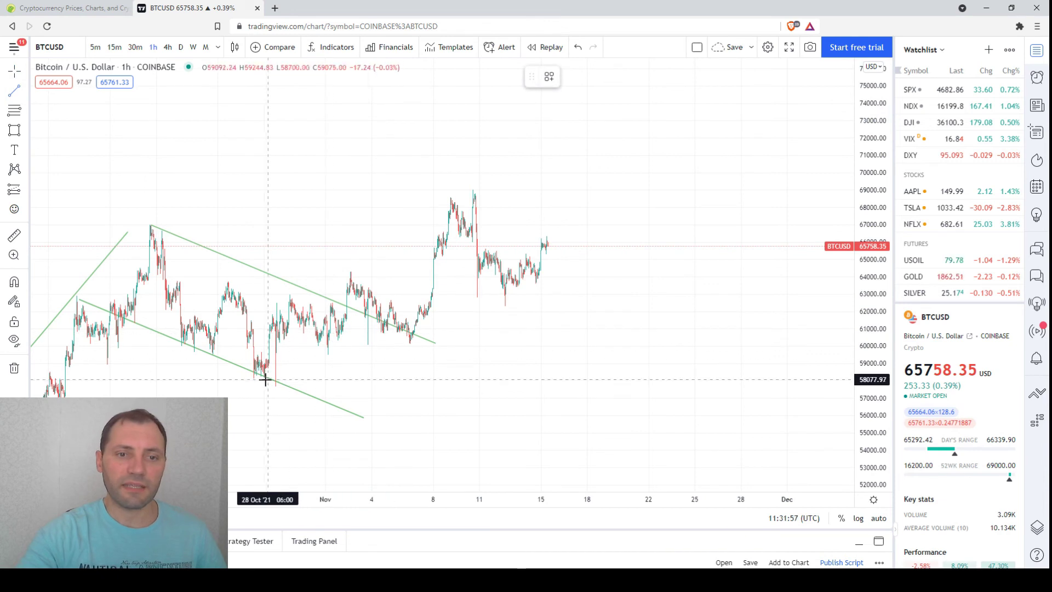
{"action": "left_click", "coordinate": [759, 233]}
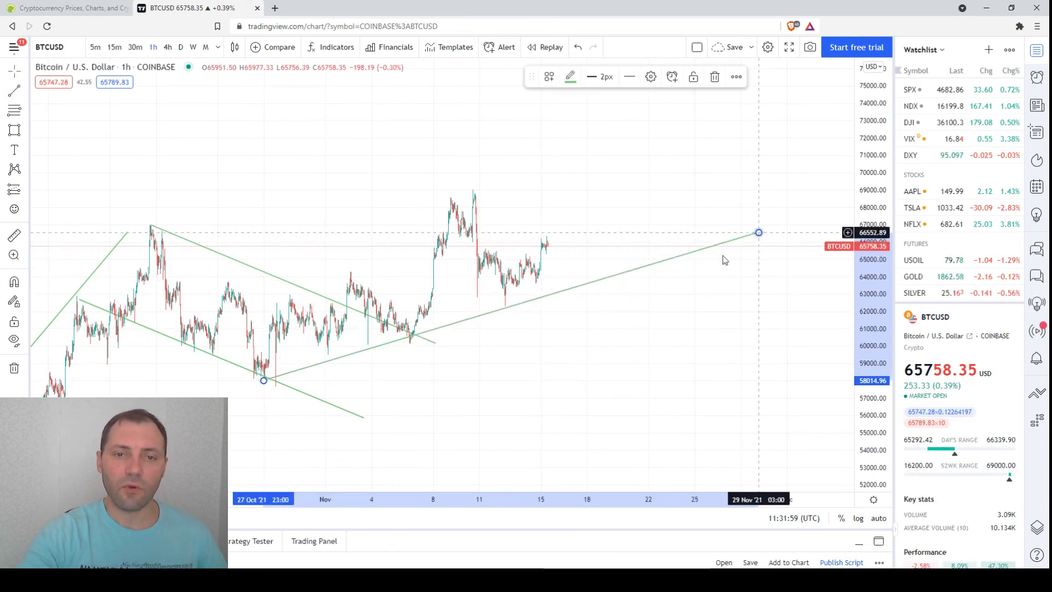
{"action": "left_click_drag", "start_coordinate": [488, 311], "coordinate": [442, 222]}
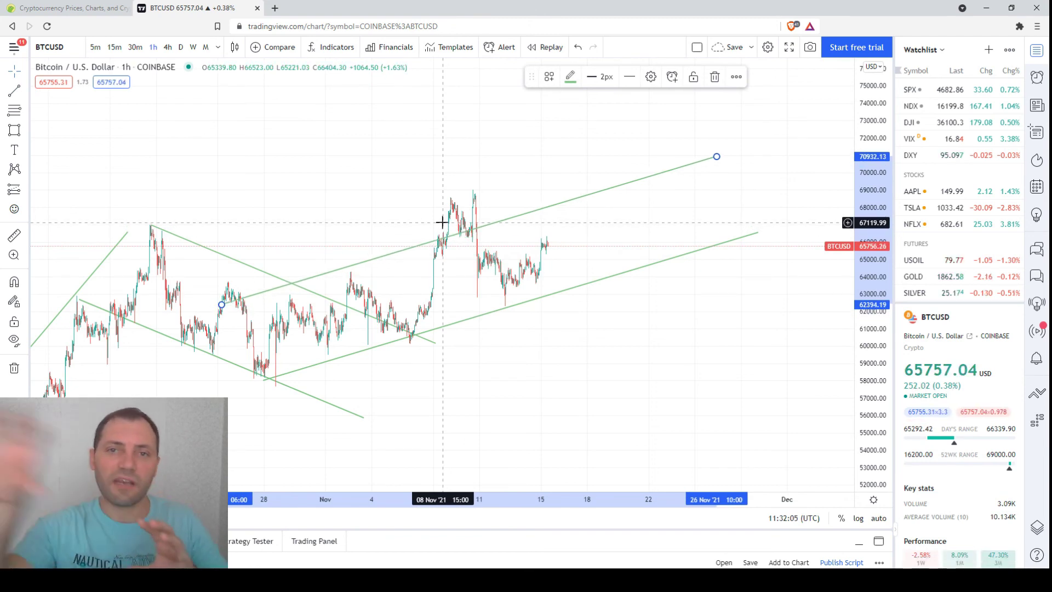
{"action": "scroll", "coordinate": [493, 263], "scroll_direction": "down", "scroll_amount": 5}
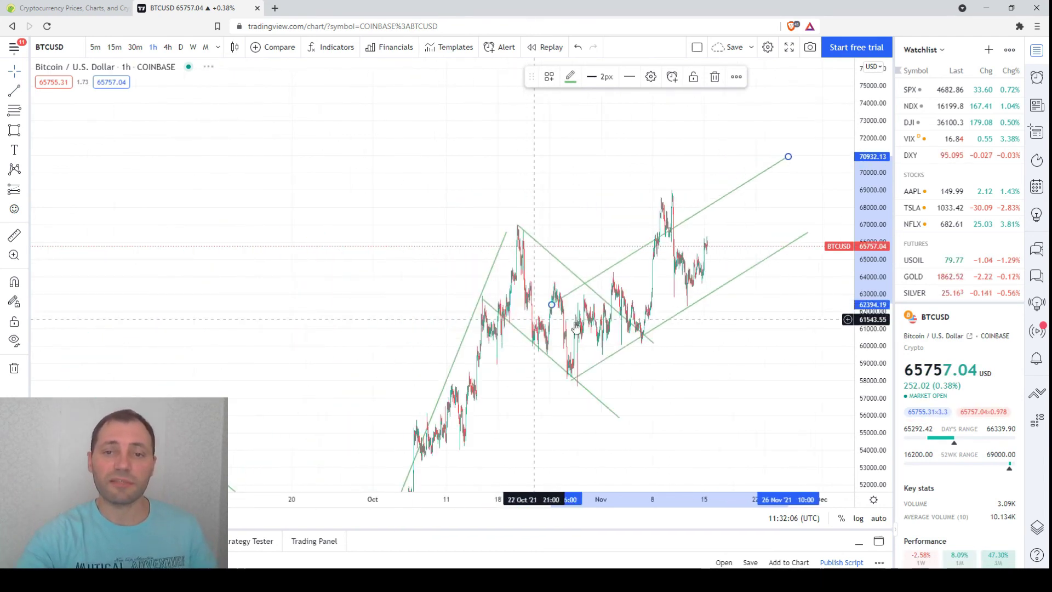
{"action": "scroll", "coordinate": [676, 383], "scroll_direction": "up", "scroll_amount": 2}
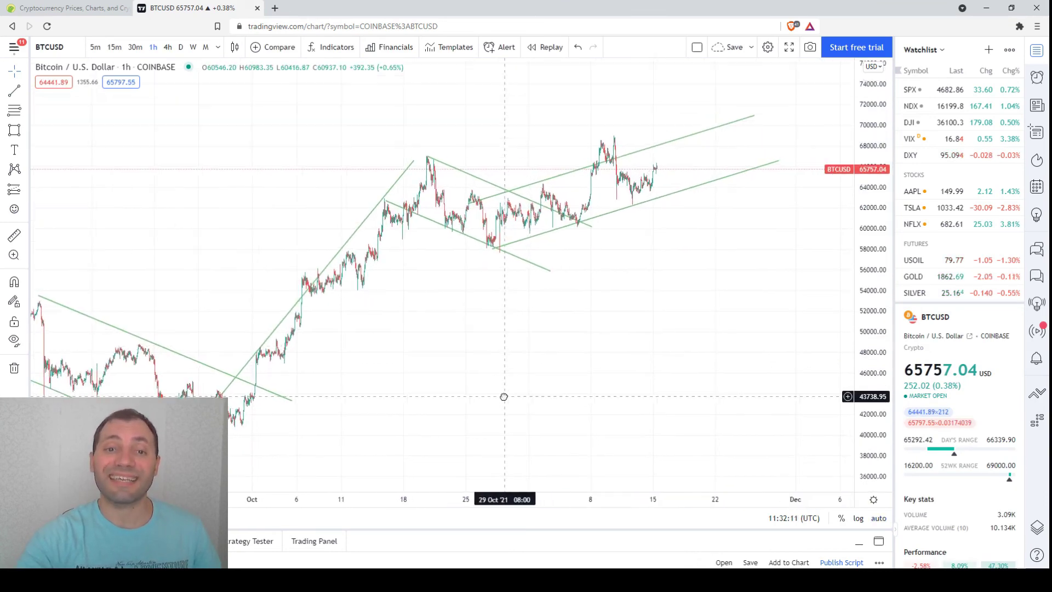
{"action": "left_click_drag", "start_coordinate": [330, 262], "coordinate": [337, 260]}
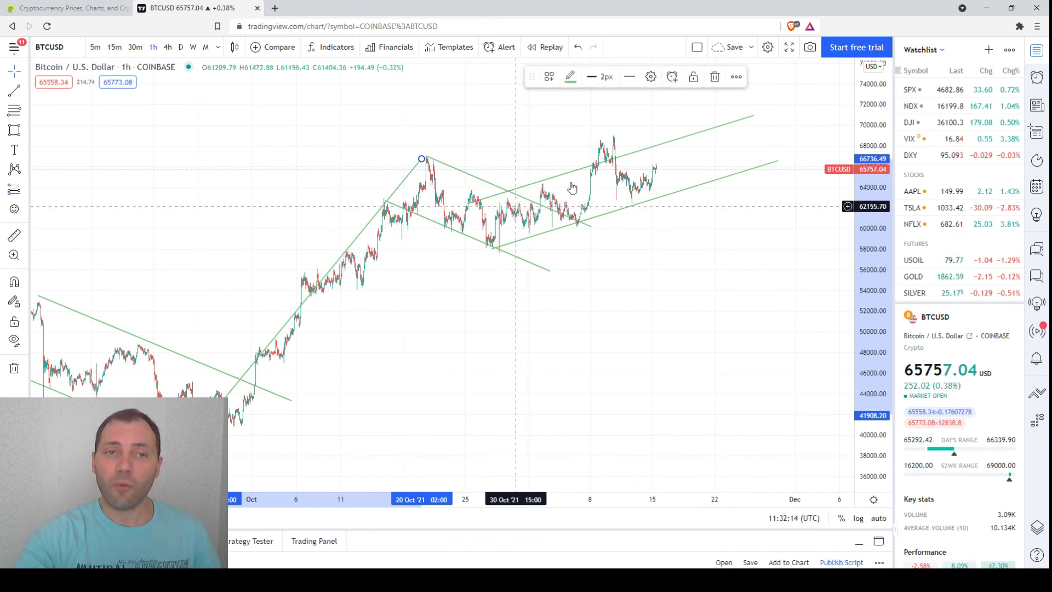
- Change the chart style from candles to Line
{"action": "left_click", "coordinate": [236, 48]}
{"action": "left_click", "coordinate": [249, 136]}
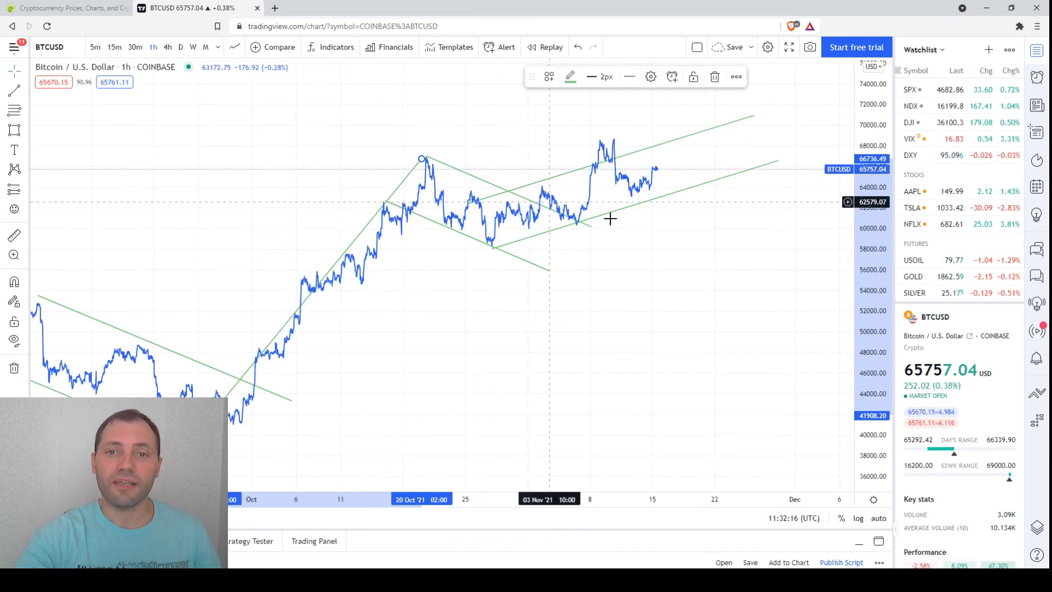